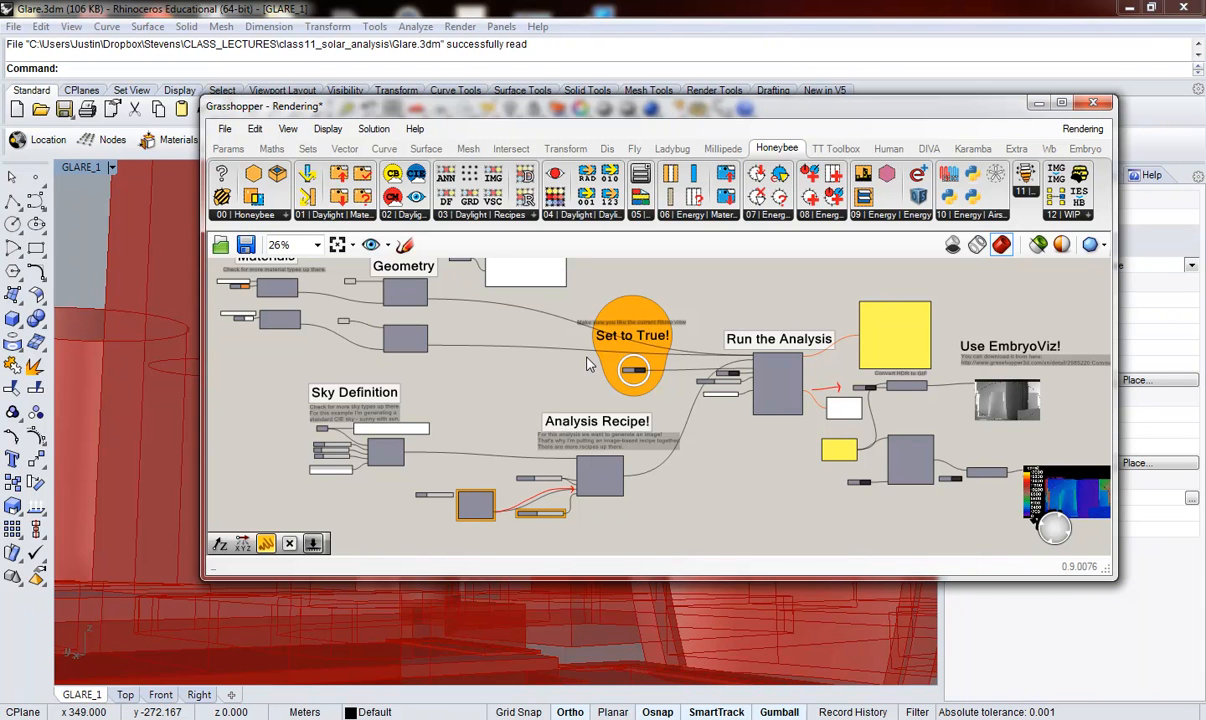
Step: Examine the Convert HDR to GIF outputs, comparing the grayscale rendering with the false-colour cd/m2 glare image
scroll(981, 387, "up", 5)
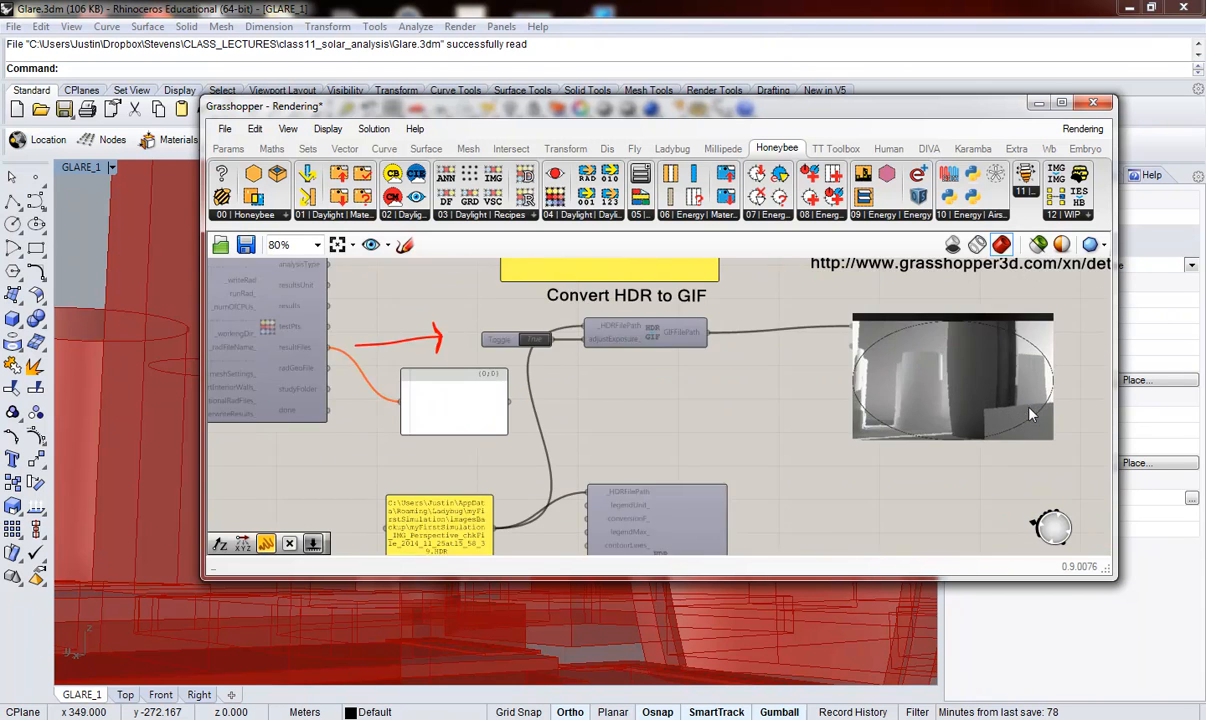
scroll(1033, 418, "up", 3)
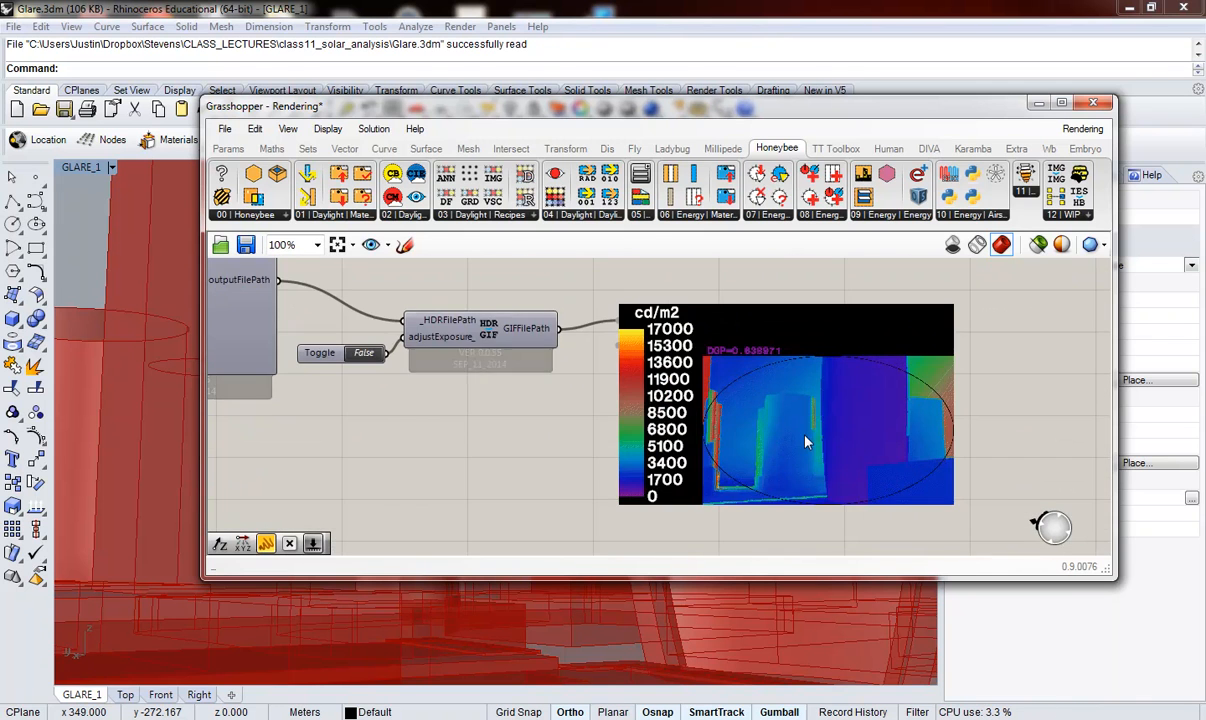
scroll(806, 441, "up", 1)
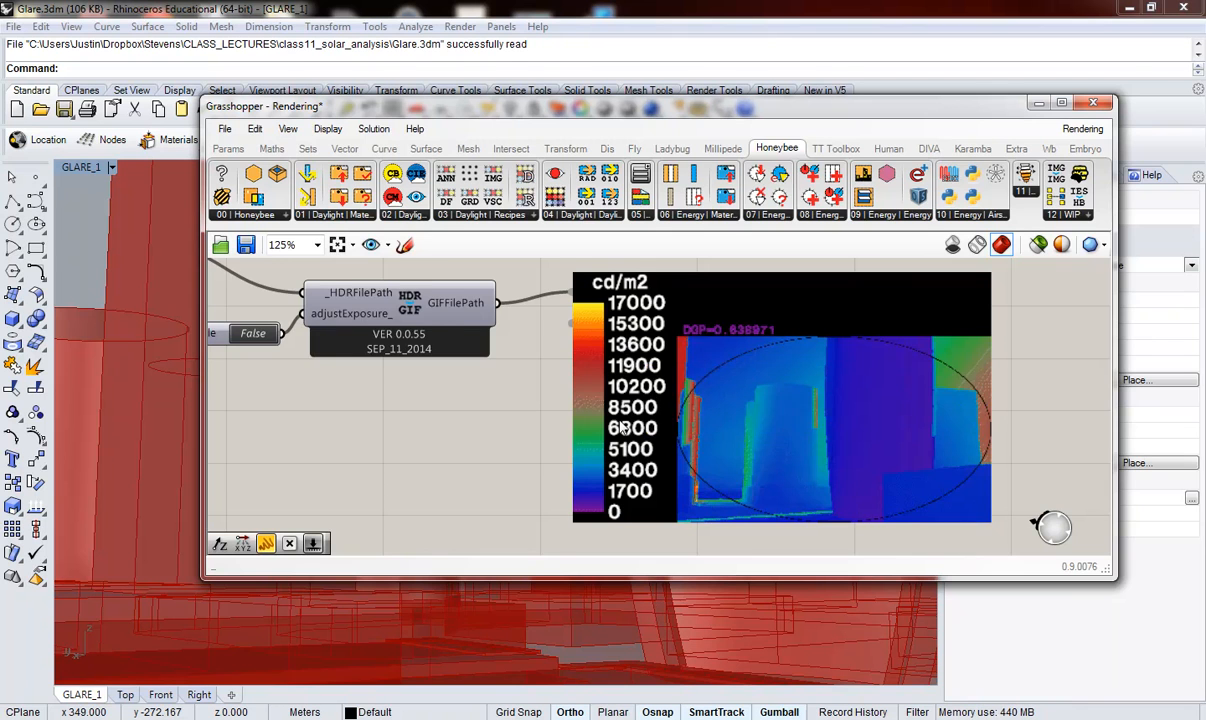
scroll(622, 428, "down", 4)
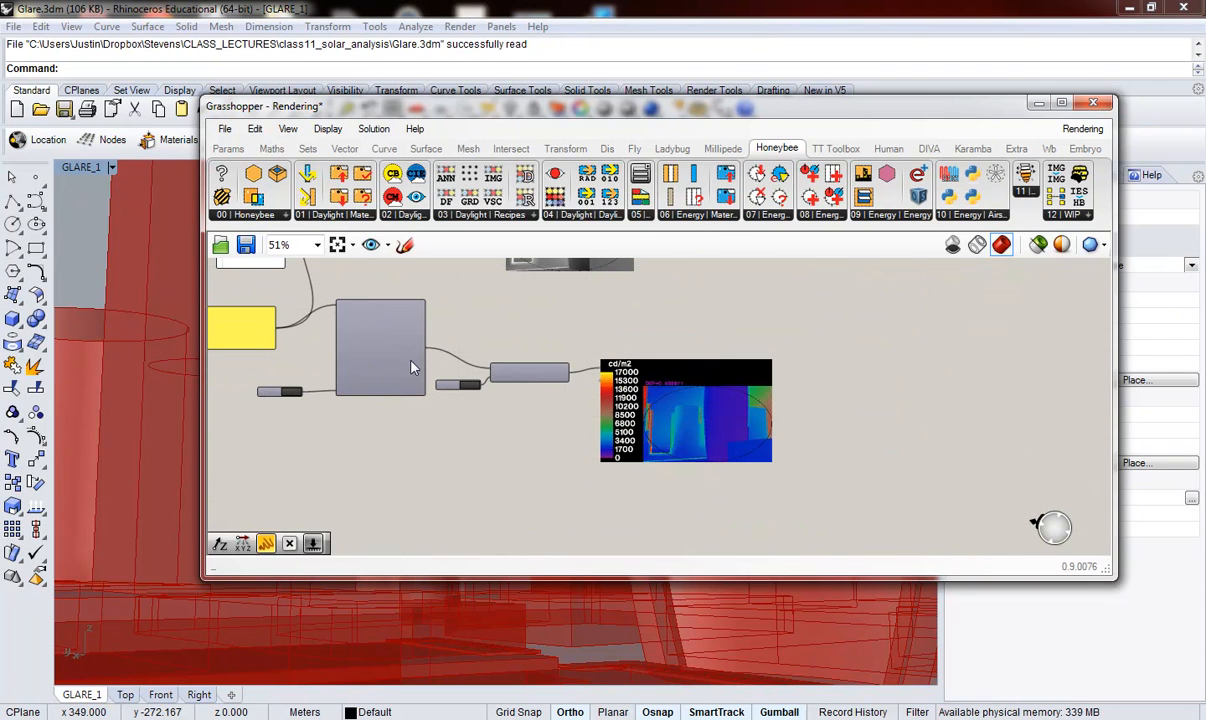
scroll(700, 436, "up", 4)
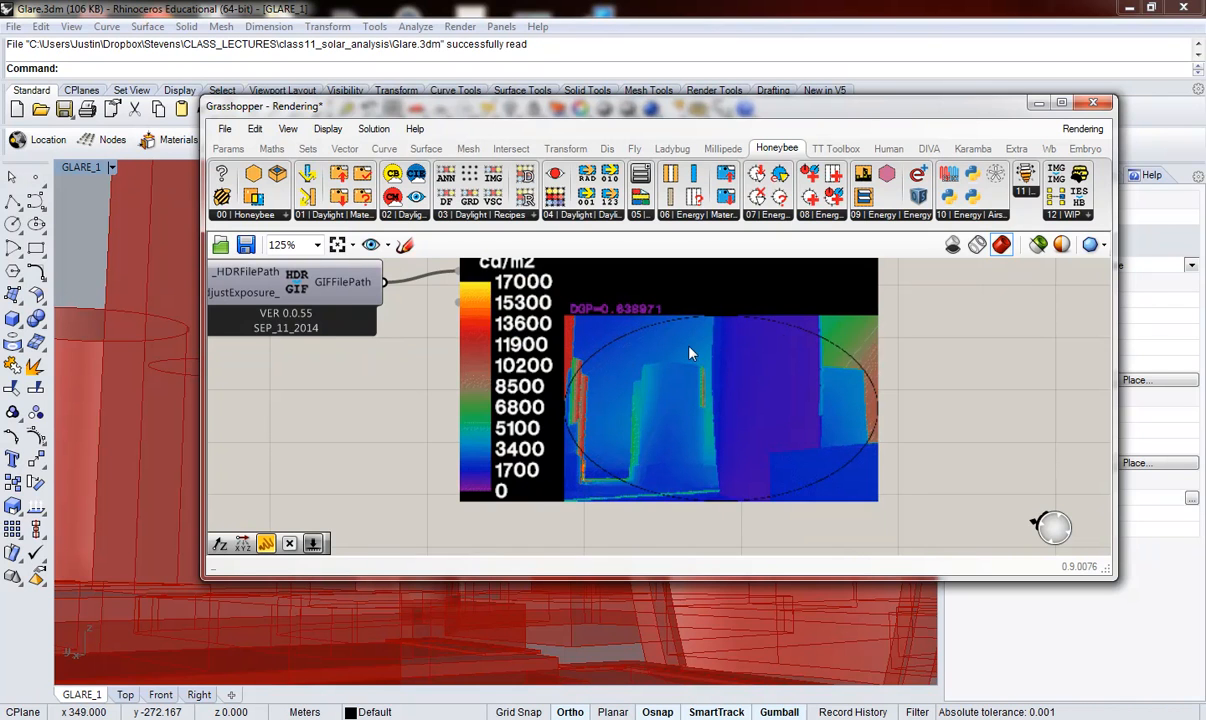
scroll(929, 414, "down", 6)
scroll(940, 430, "up", 2)
scroll(954, 432, "up", 1)
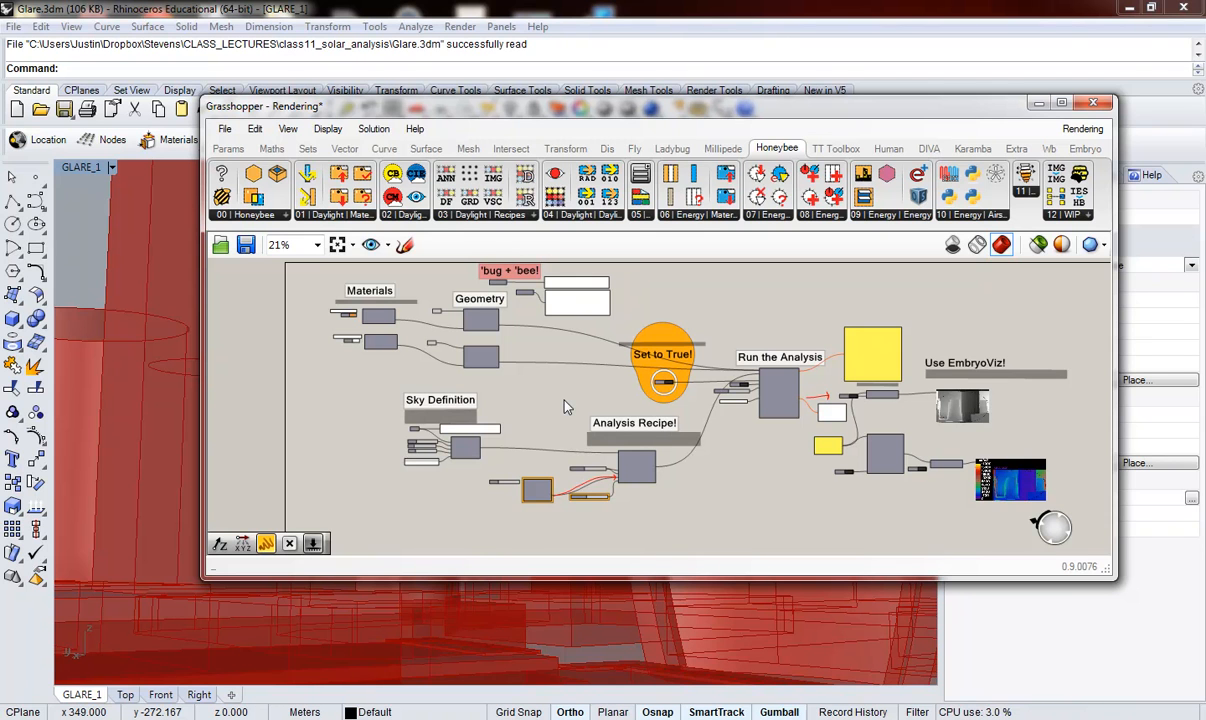
Step: Highlight the Building of Interest Brep under Geometry and view the corresponding tower in the Rhino viewport
scroll(355, 315, "up", 4)
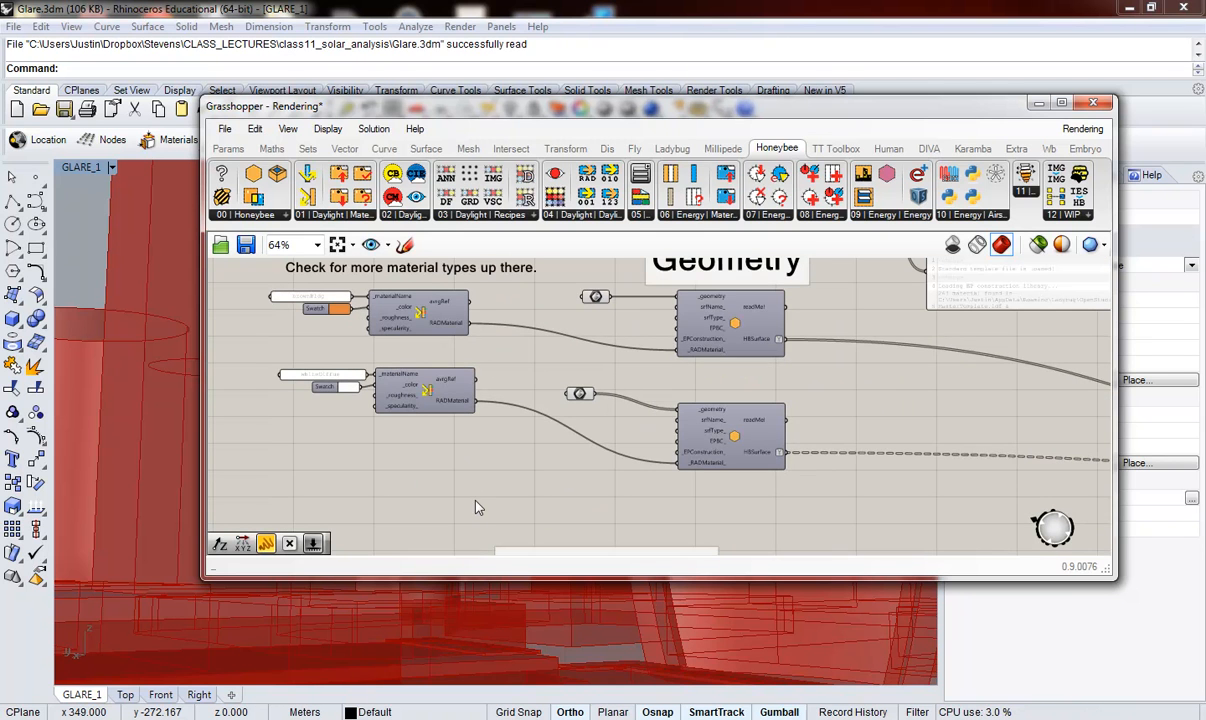
scroll(459, 477, "up", 1)
scroll(550, 513, "down", 2)
scroll(424, 391, "up", 2)
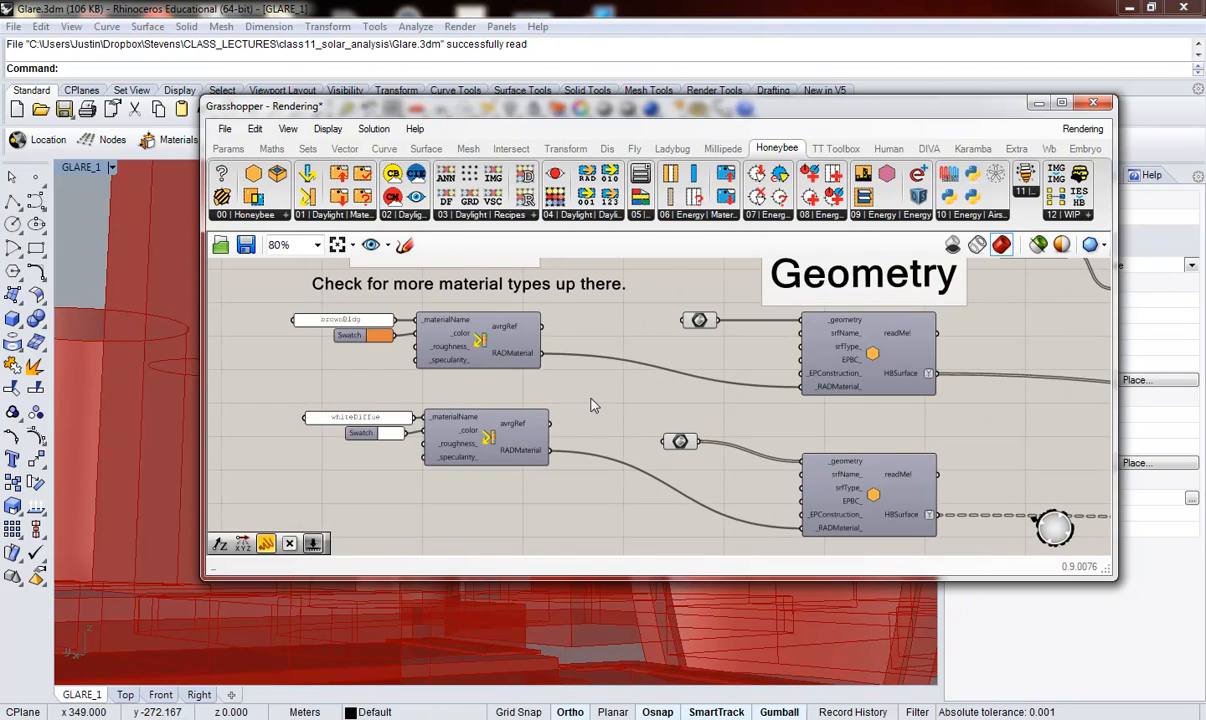
scroll(550, 382, "down", 1)
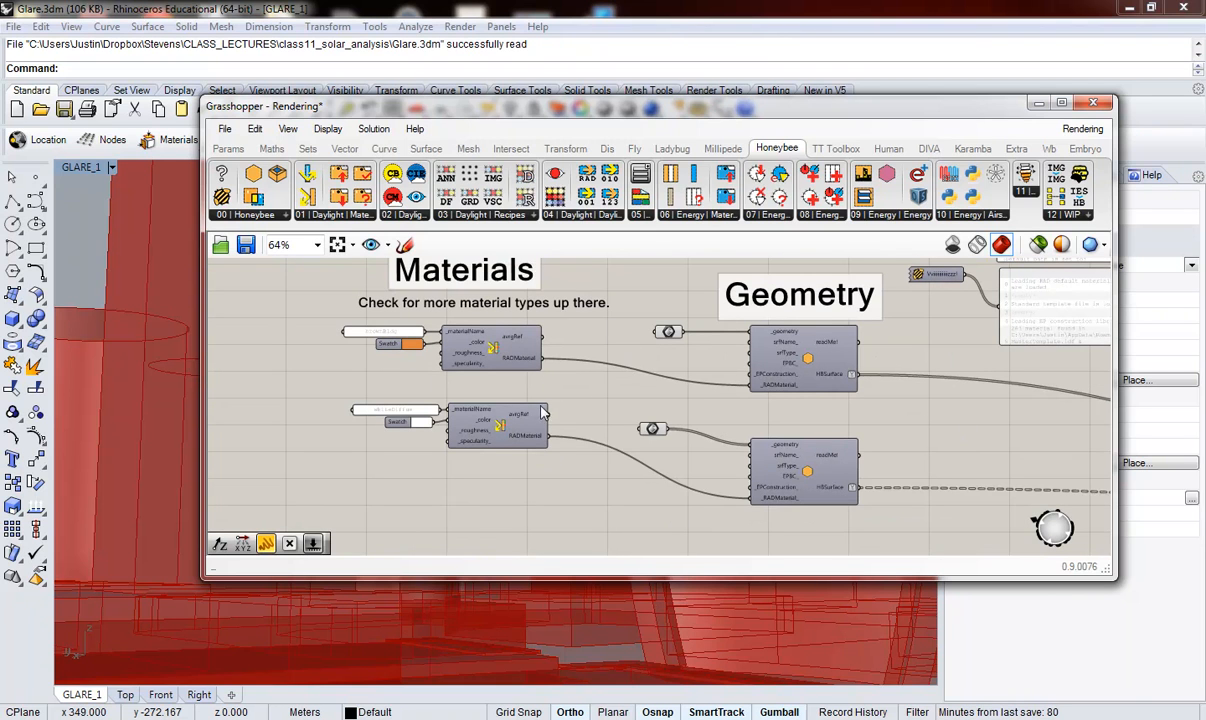
left_click_drag(670, 337, 662, 339)
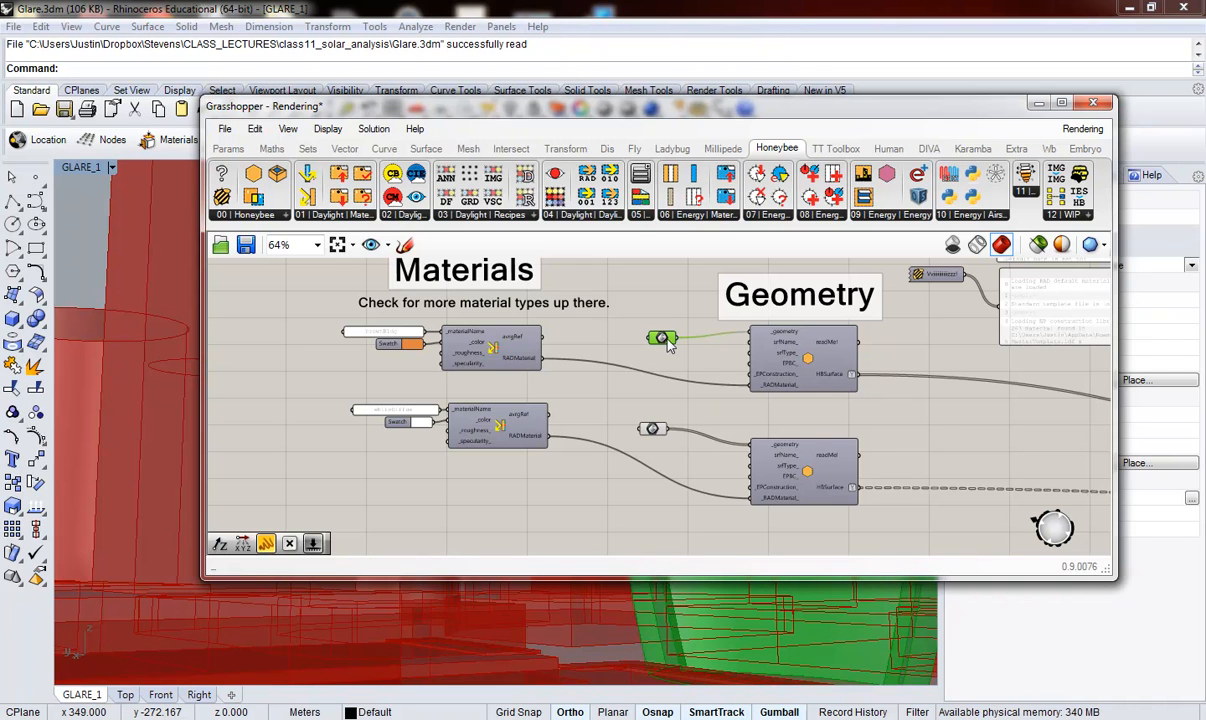
double_click(664, 107)
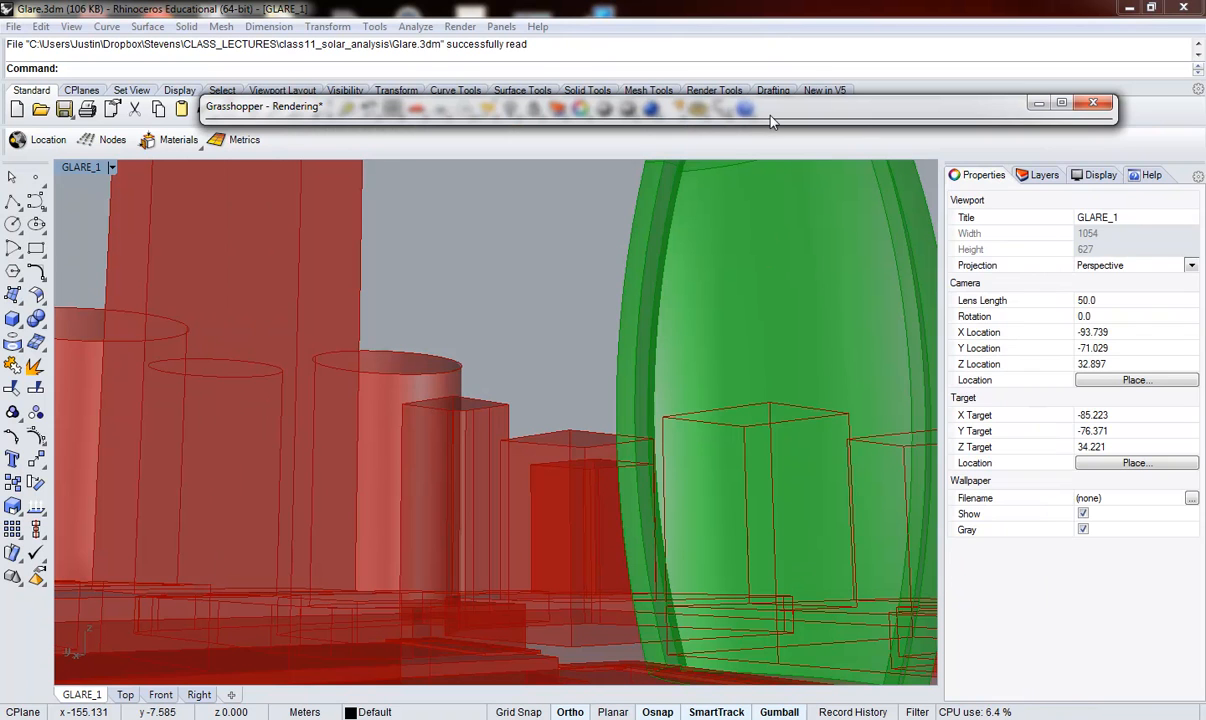
double_click(725, 107)
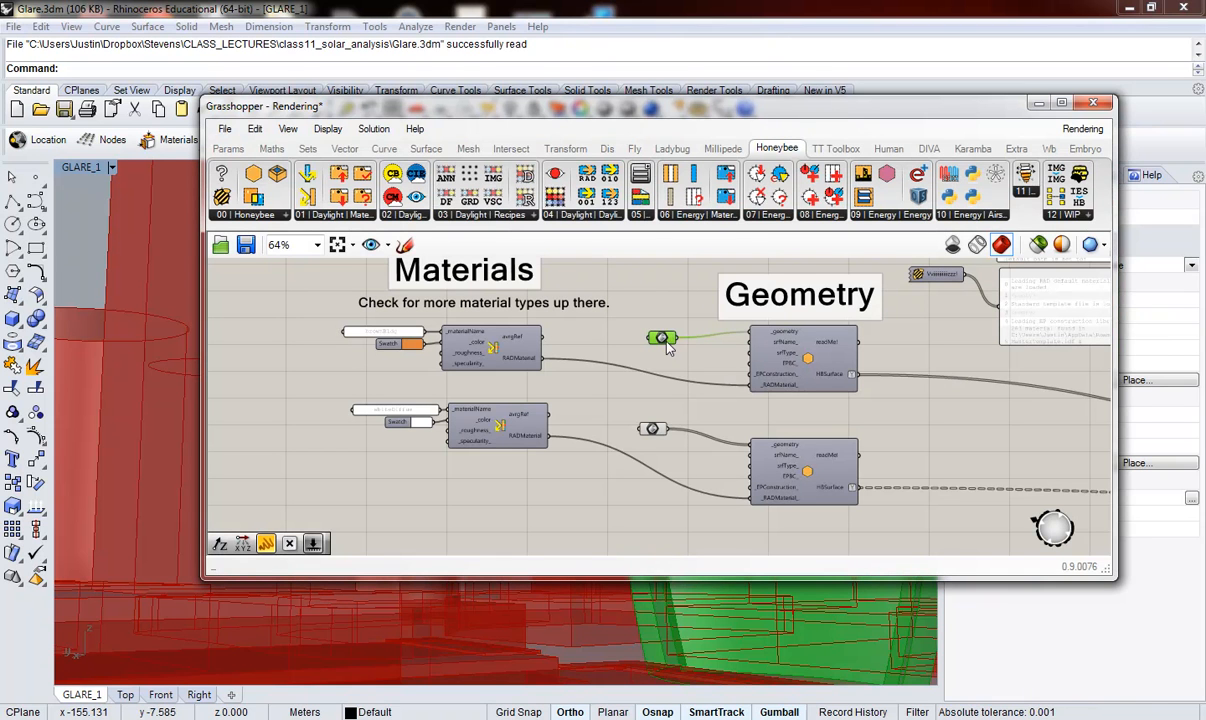
Step: Check the Building of Interest parameter's options for assigning one or multiple Breps, leaving them as they are
mouse_move(661, 339)
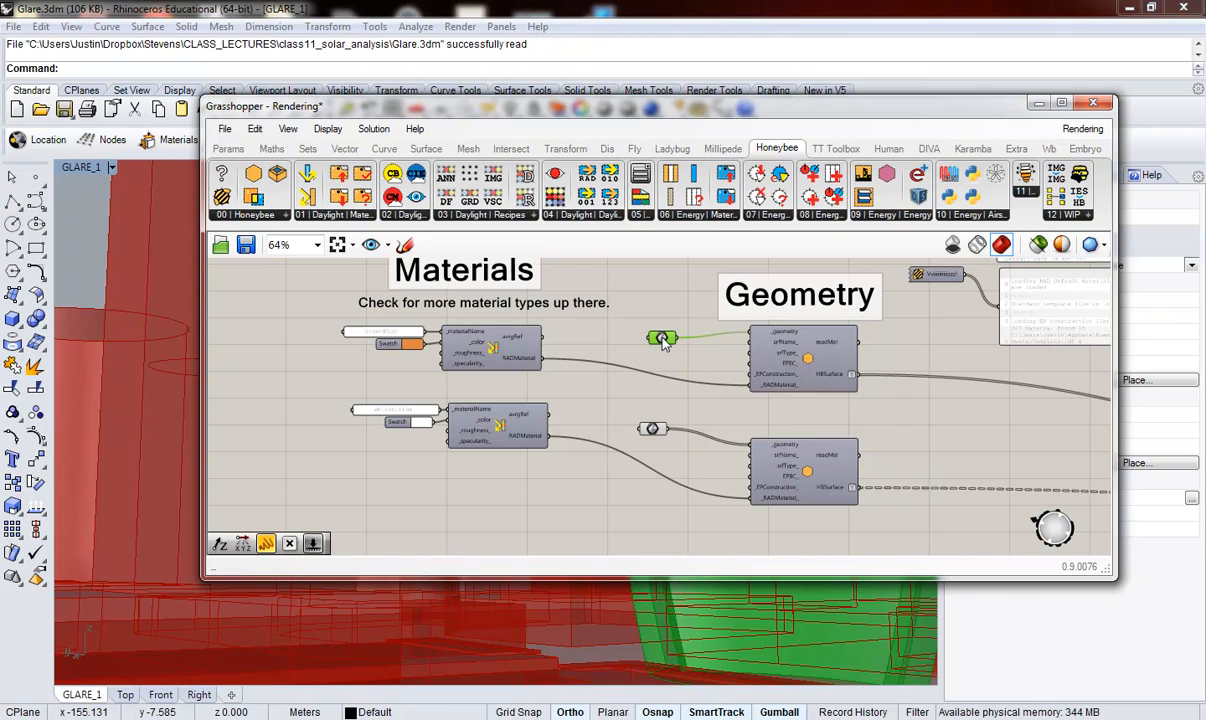
right_click(661, 339)
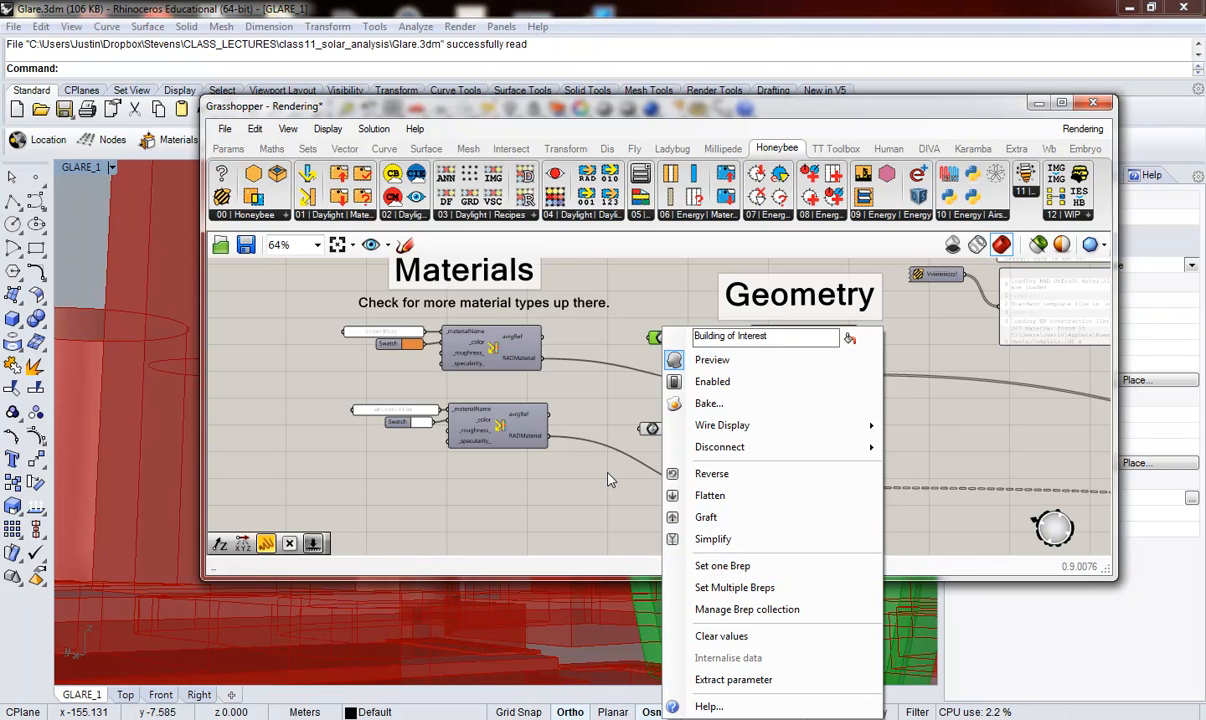
left_click(620, 445)
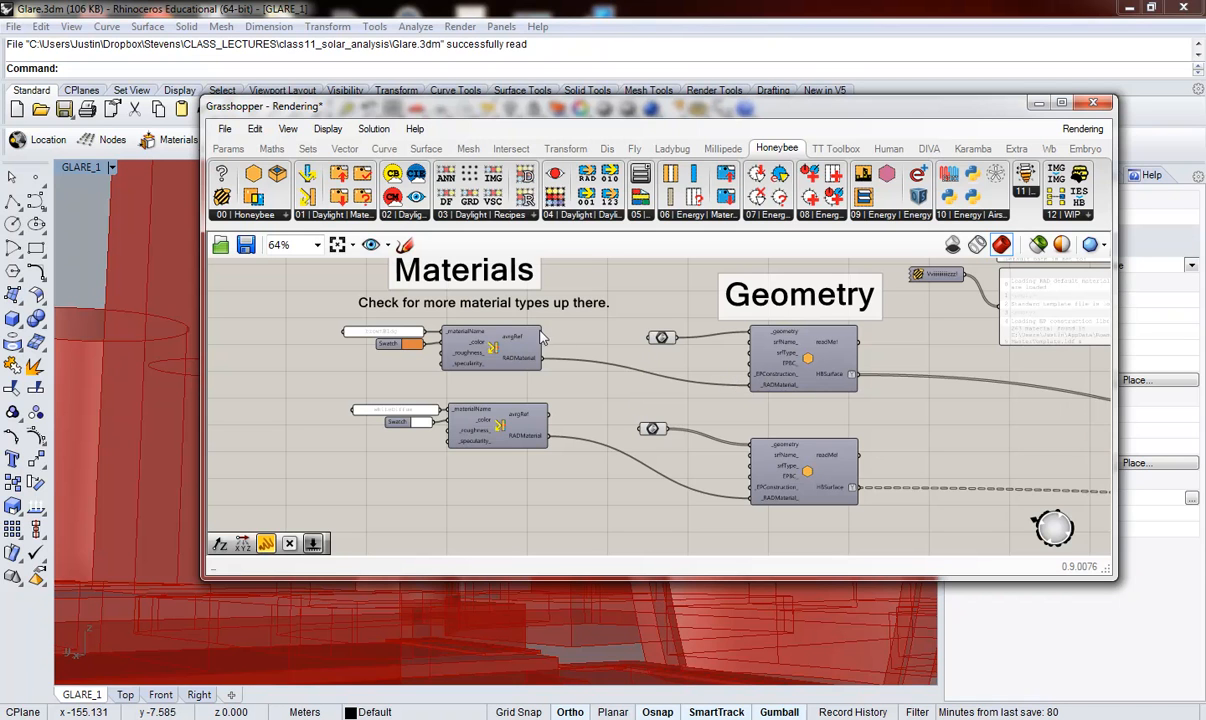
Step: Examine the brownBldg and whiteDiffue material components, including their colour, roughness and specularity inputs
scroll(412, 318, "up", 1)
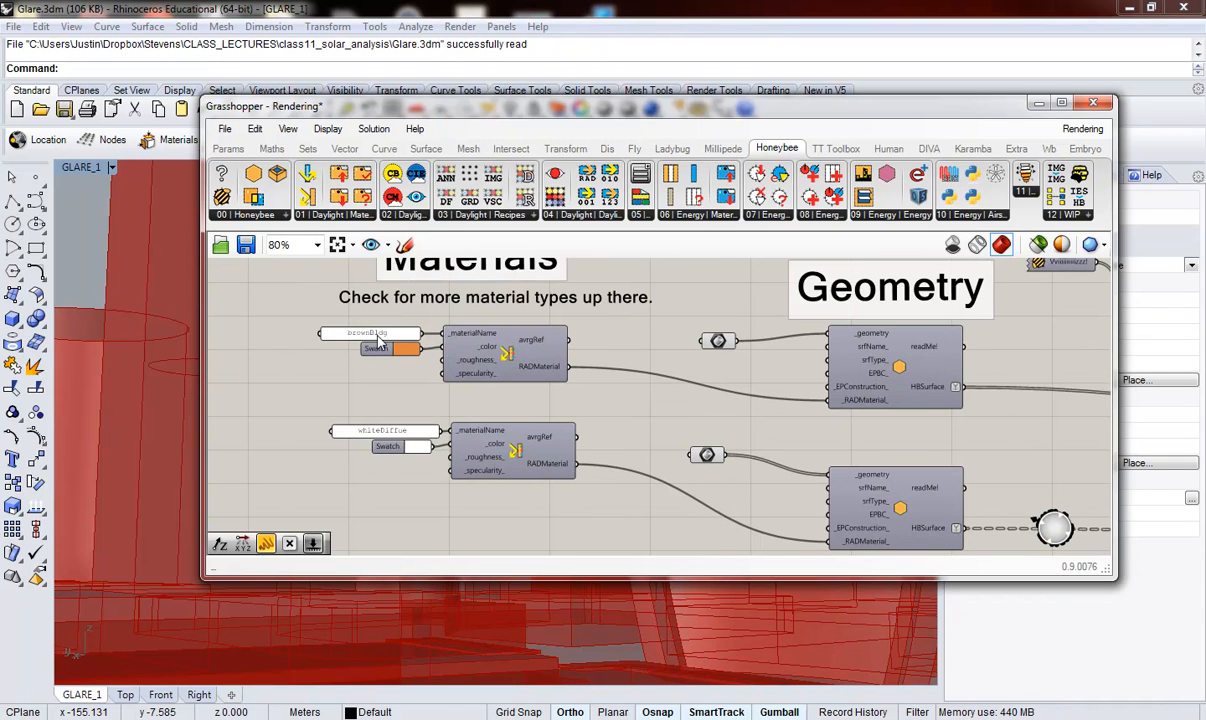
scroll(372, 332, "up", 1)
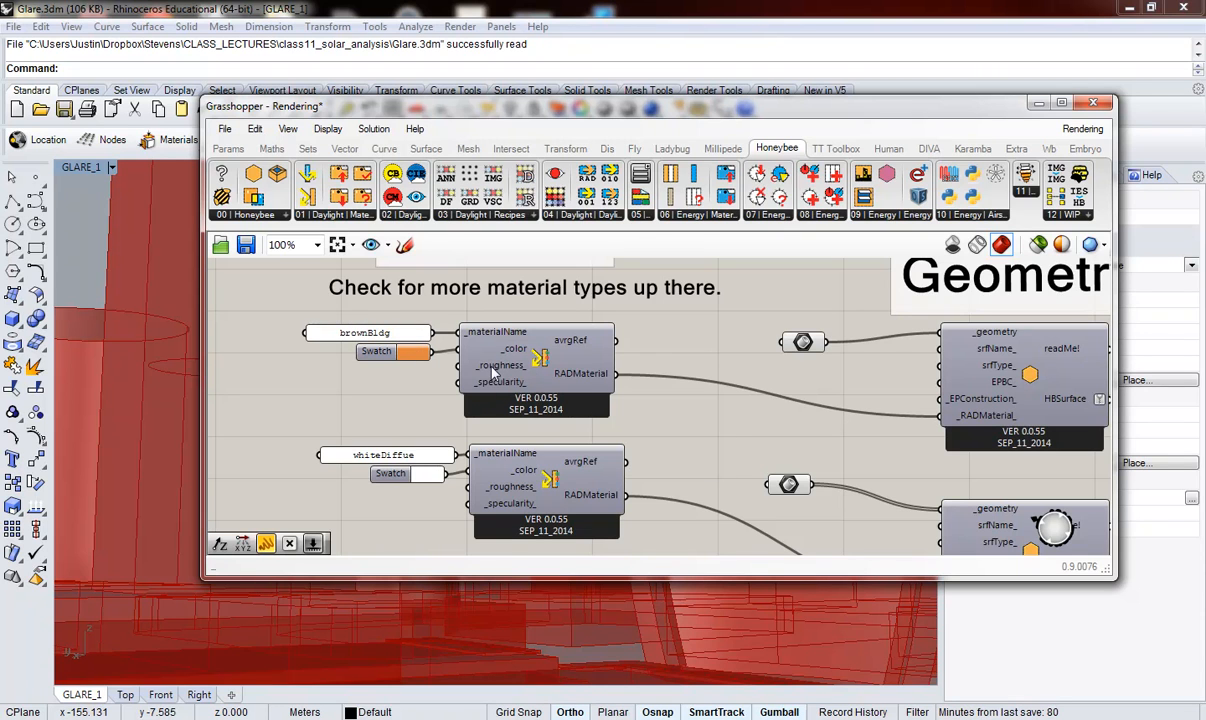
mouse_move(491, 368)
mouse_move(495, 386)
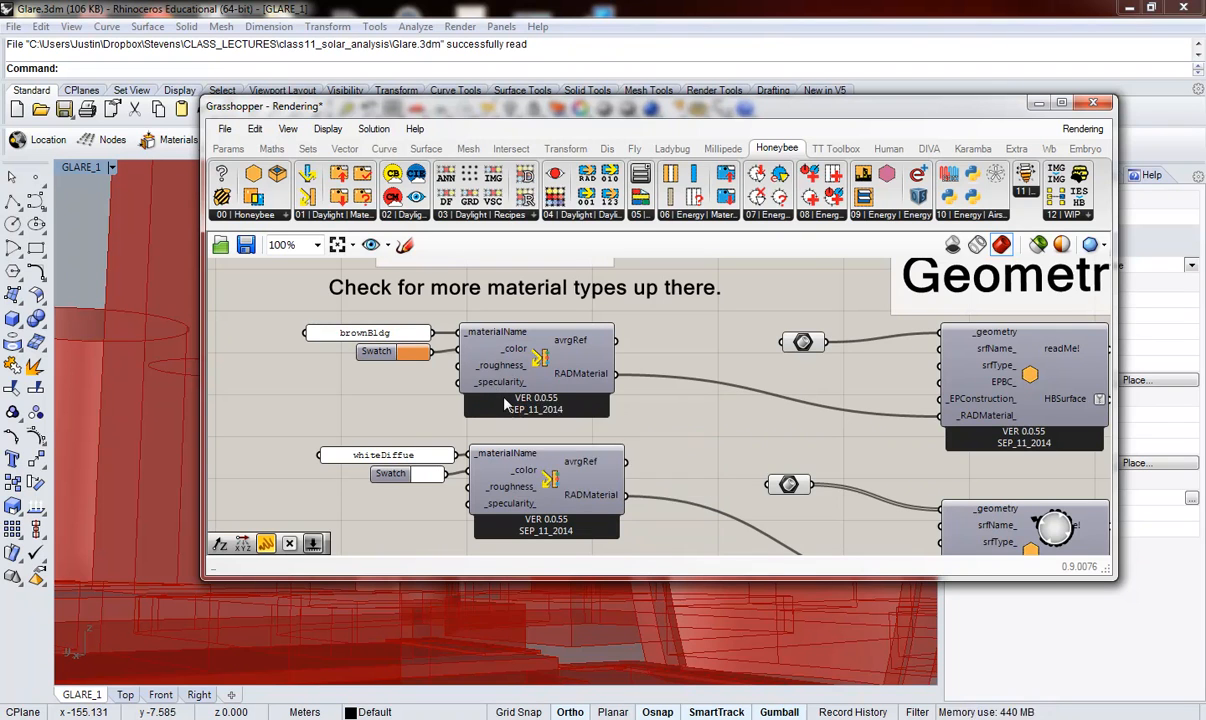
scroll(505, 422, "down", 1)
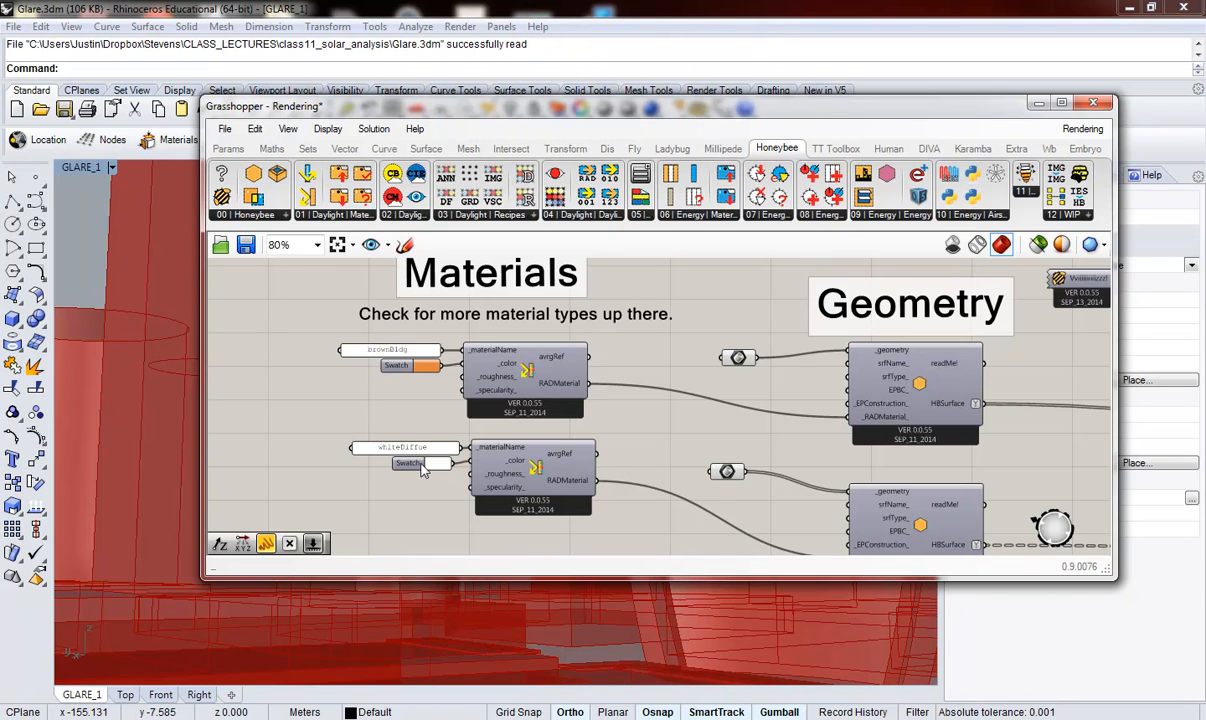
Step: Highlight the context buildings' Brep parameter and inspect the whole city model around the tower in the Rhino viewport
scroll(421, 468, "down", 1)
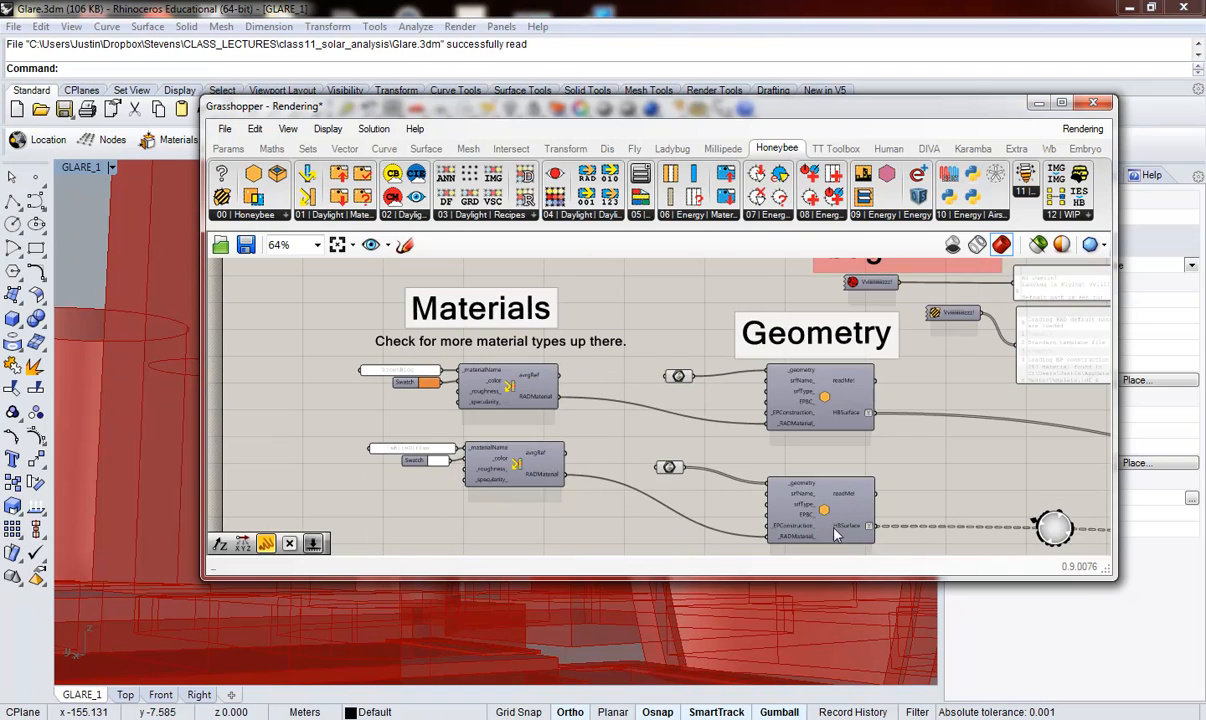
left_click(678, 376)
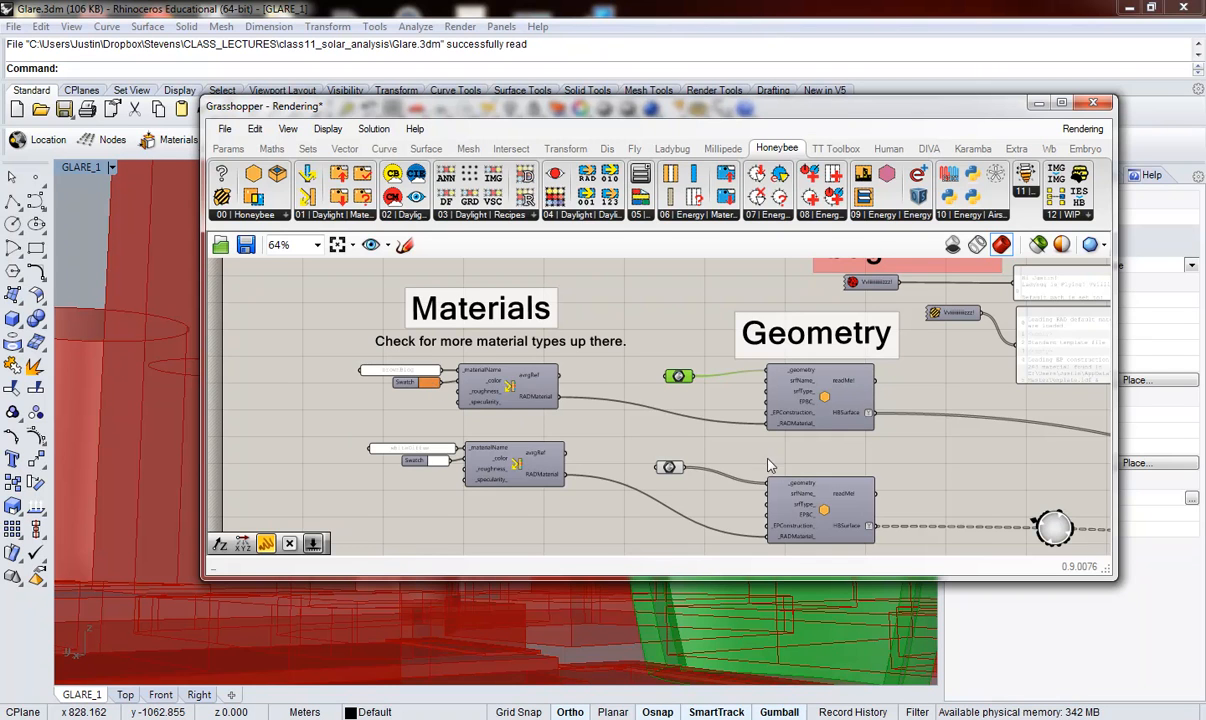
left_click(775, 502)
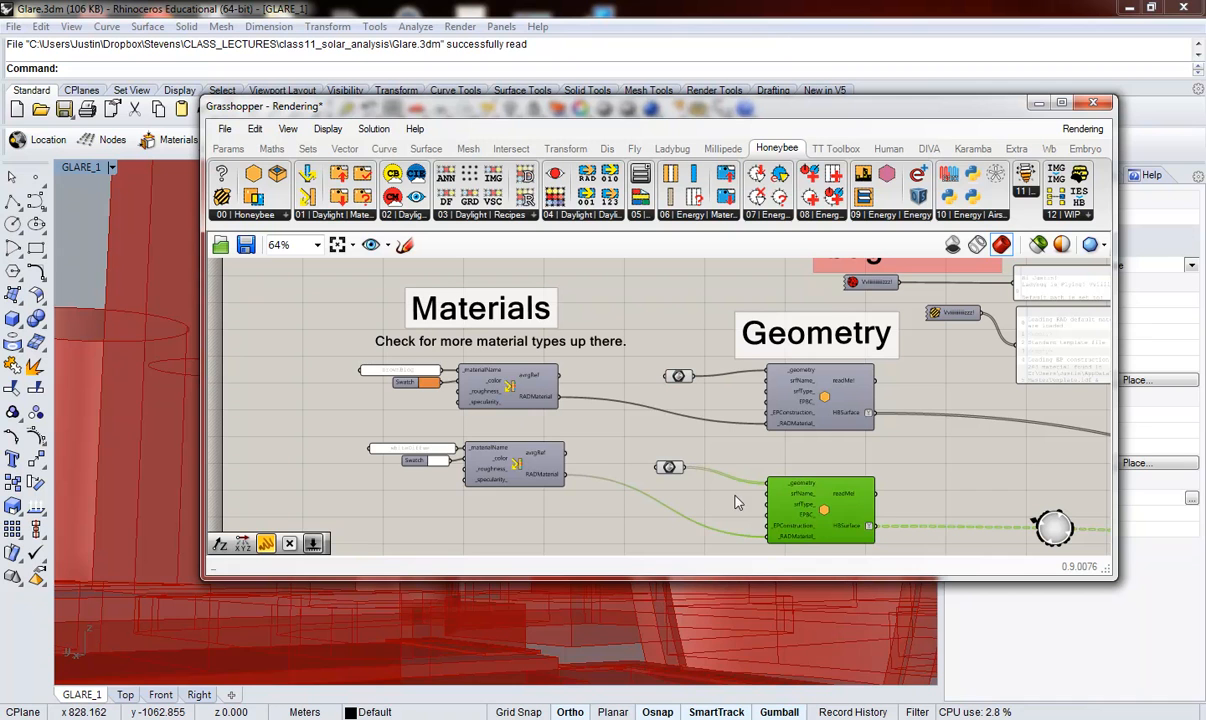
left_click(672, 469)
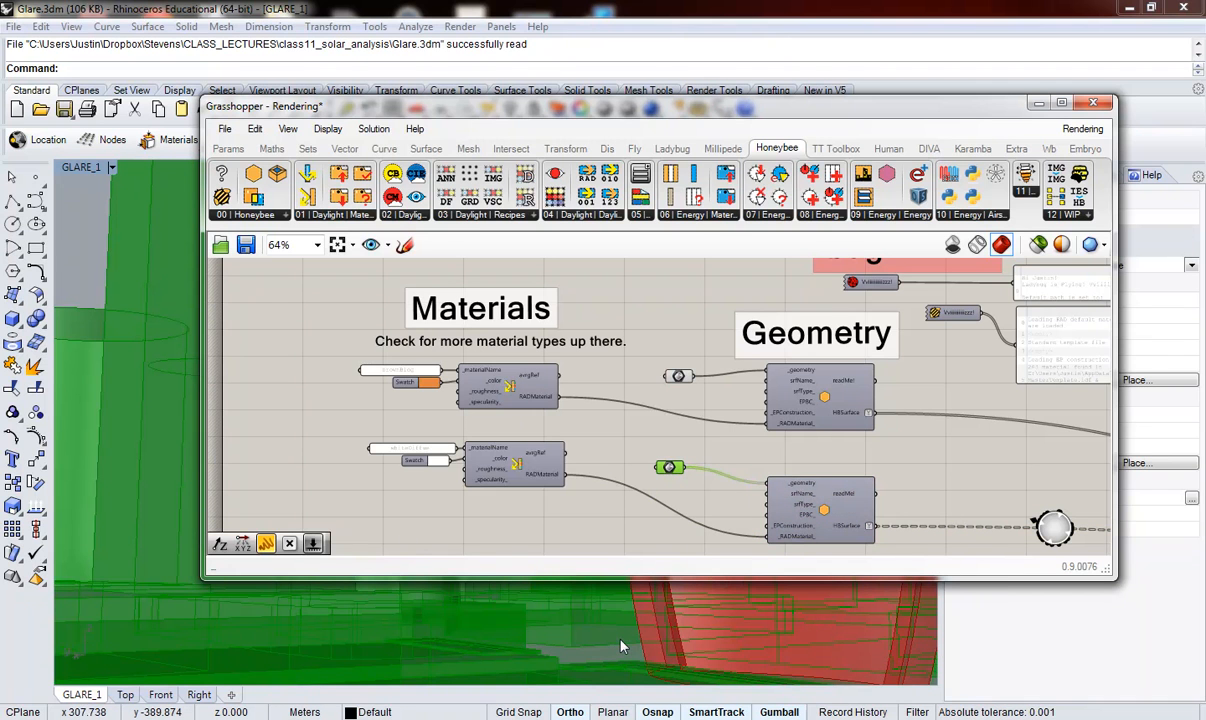
double_click(655, 106)
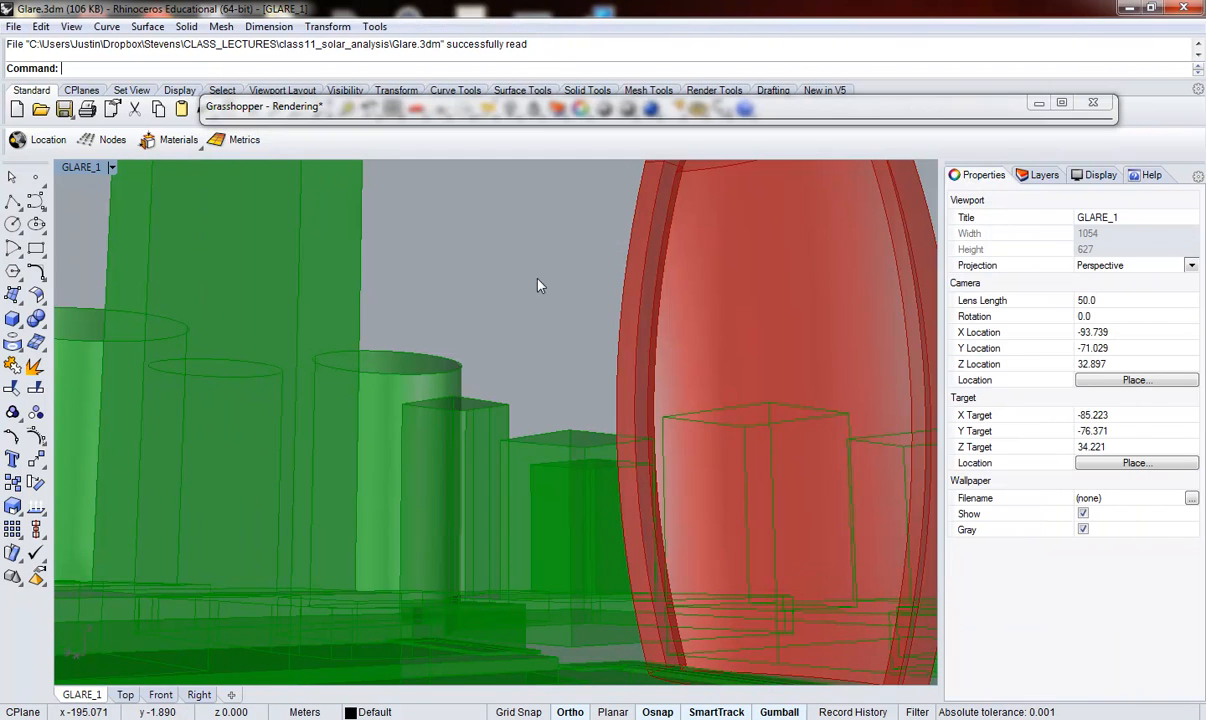
right_click_drag(538, 279, 542, 372)
scroll(541, 389, "down", 20)
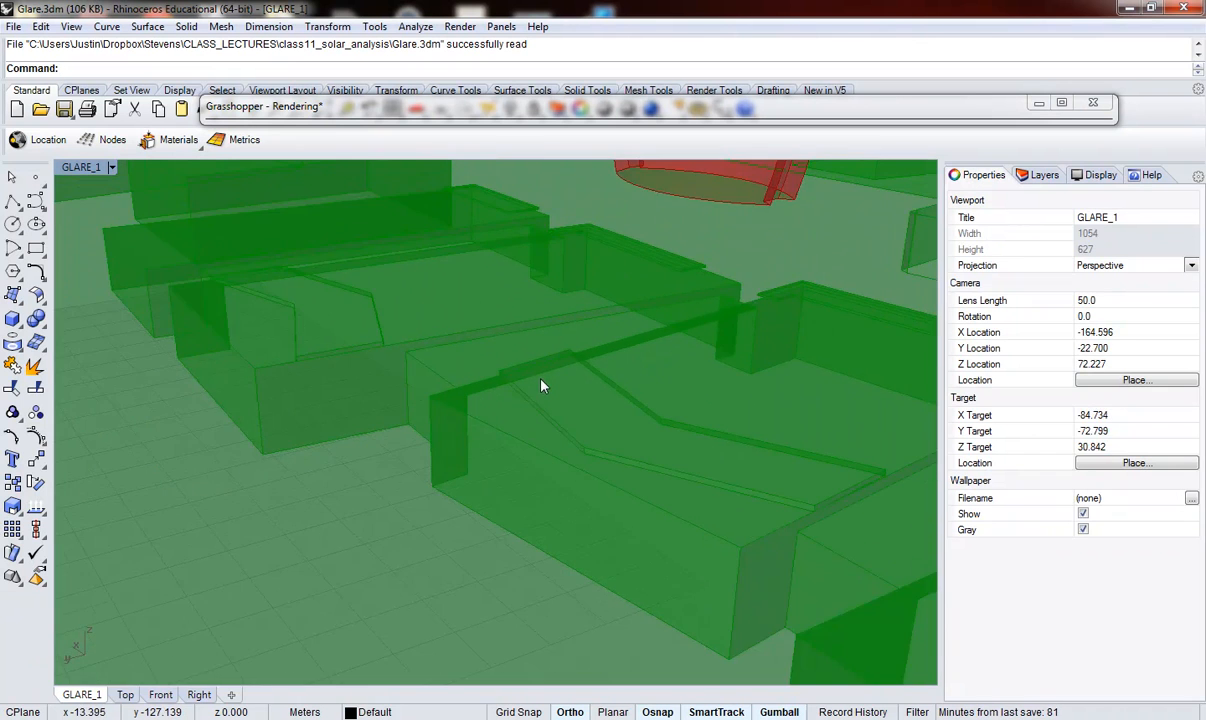
scroll(541, 386, "down", 20)
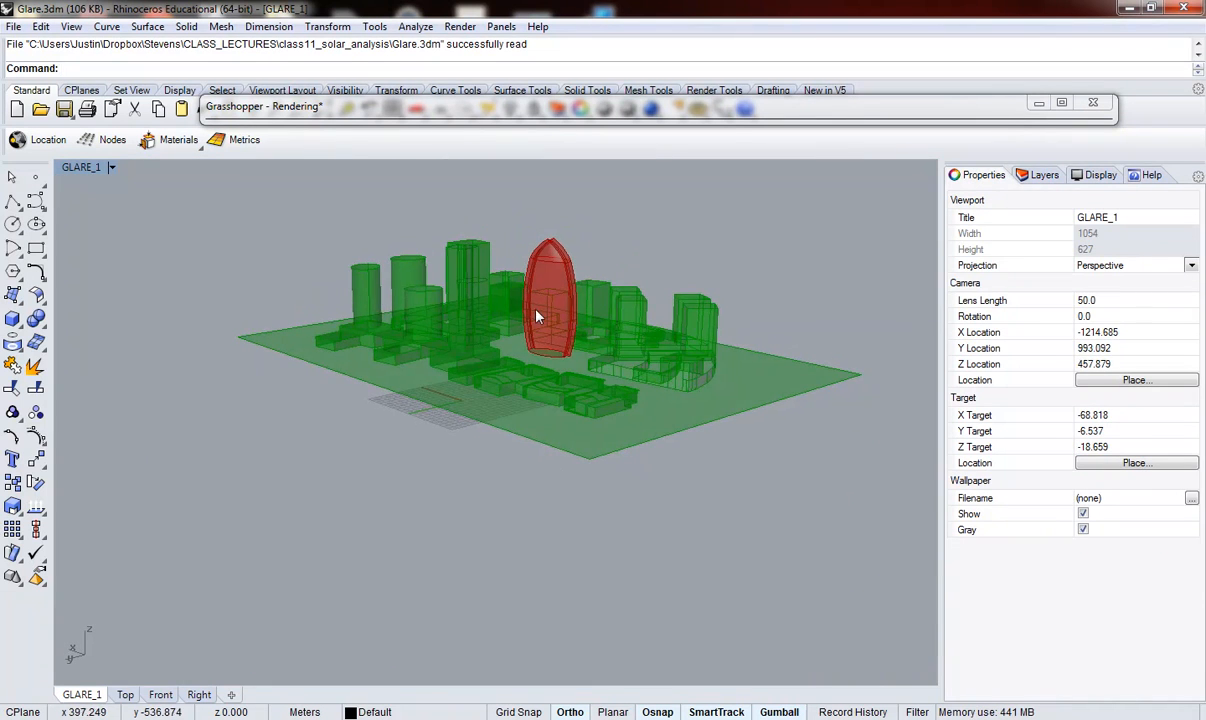
scroll(552, 322, "up", 8)
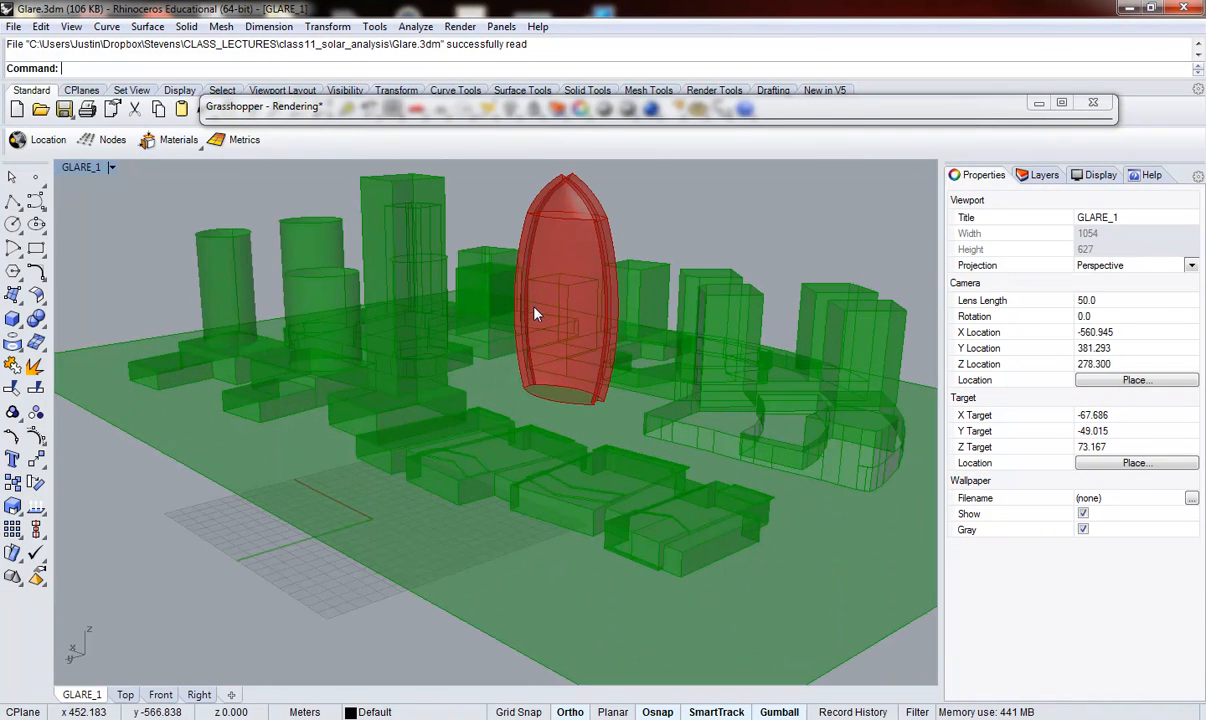
double_click(537, 112)
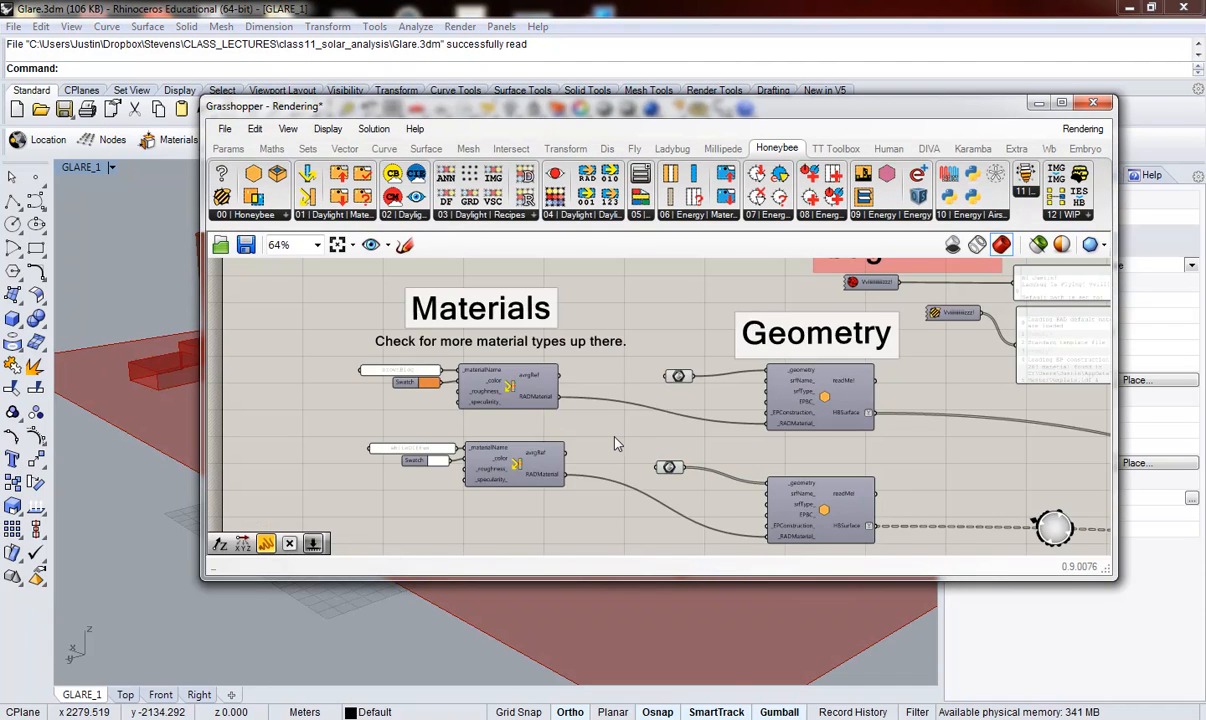
Step: Examine how the Honeybee surface components under Geometry combine Breps with RAD materials and feed the analysis
scroll(616, 443, "down", 5)
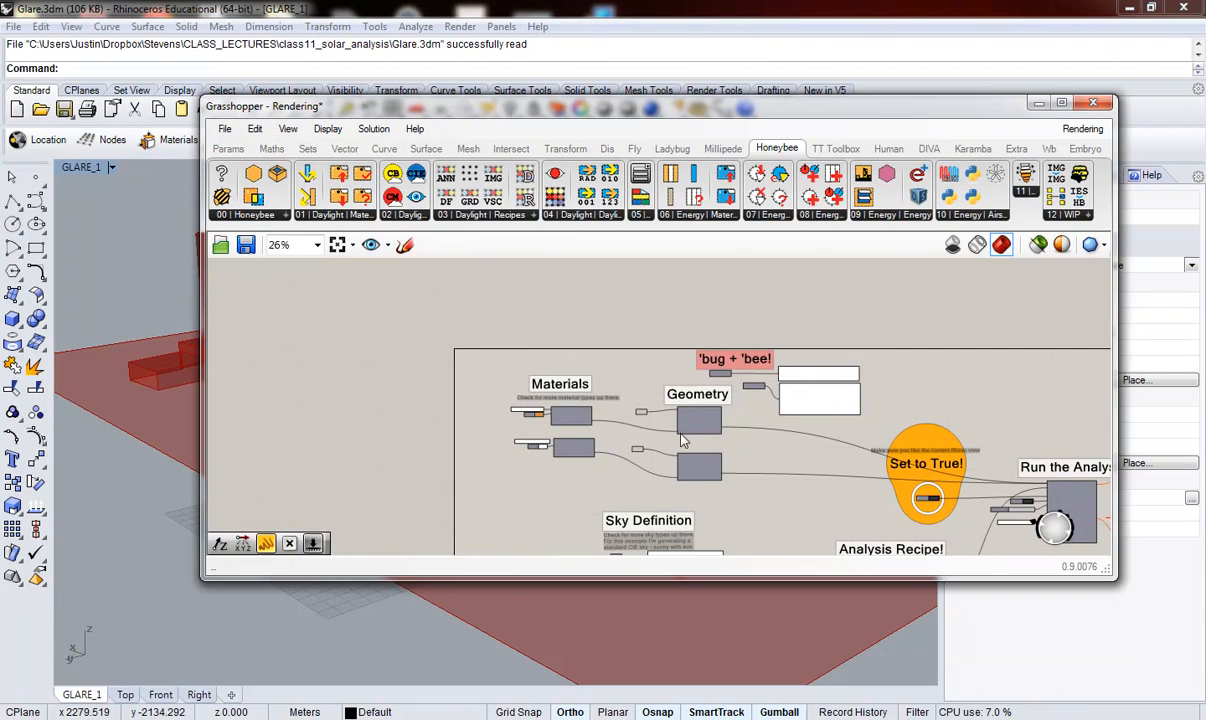
scroll(683, 435, "up", 4)
scroll(689, 506, "up", 4)
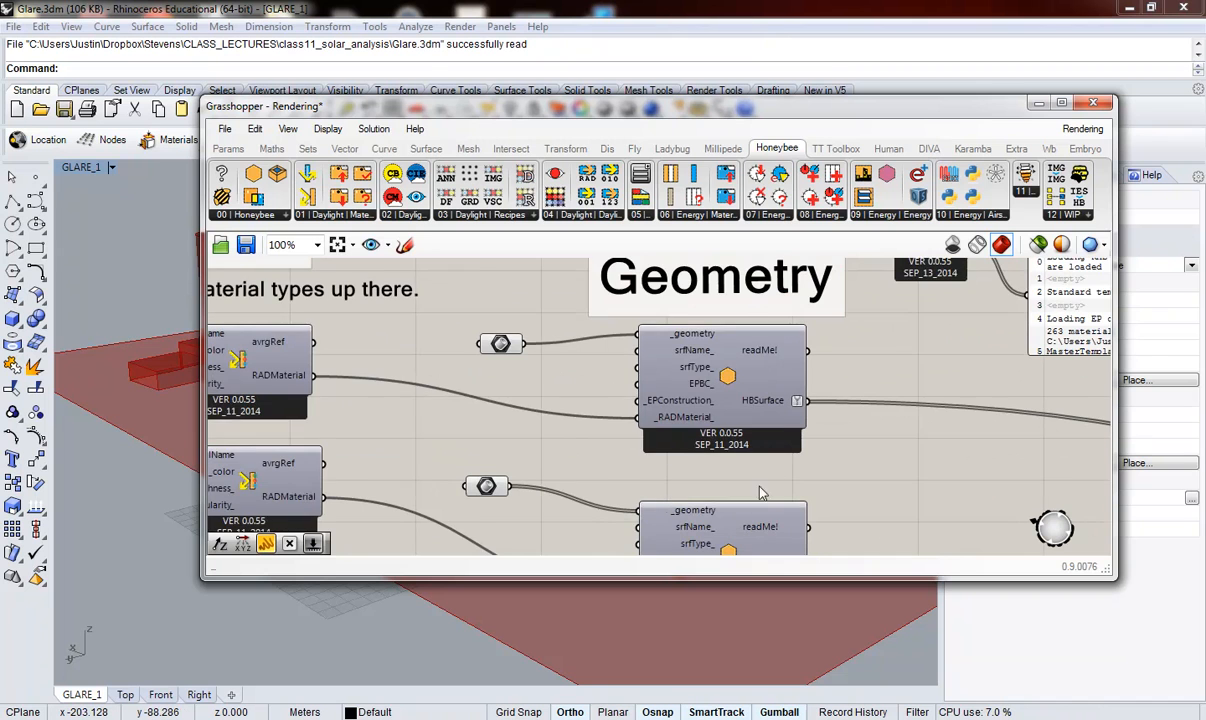
scroll(728, 386, "down", 1)
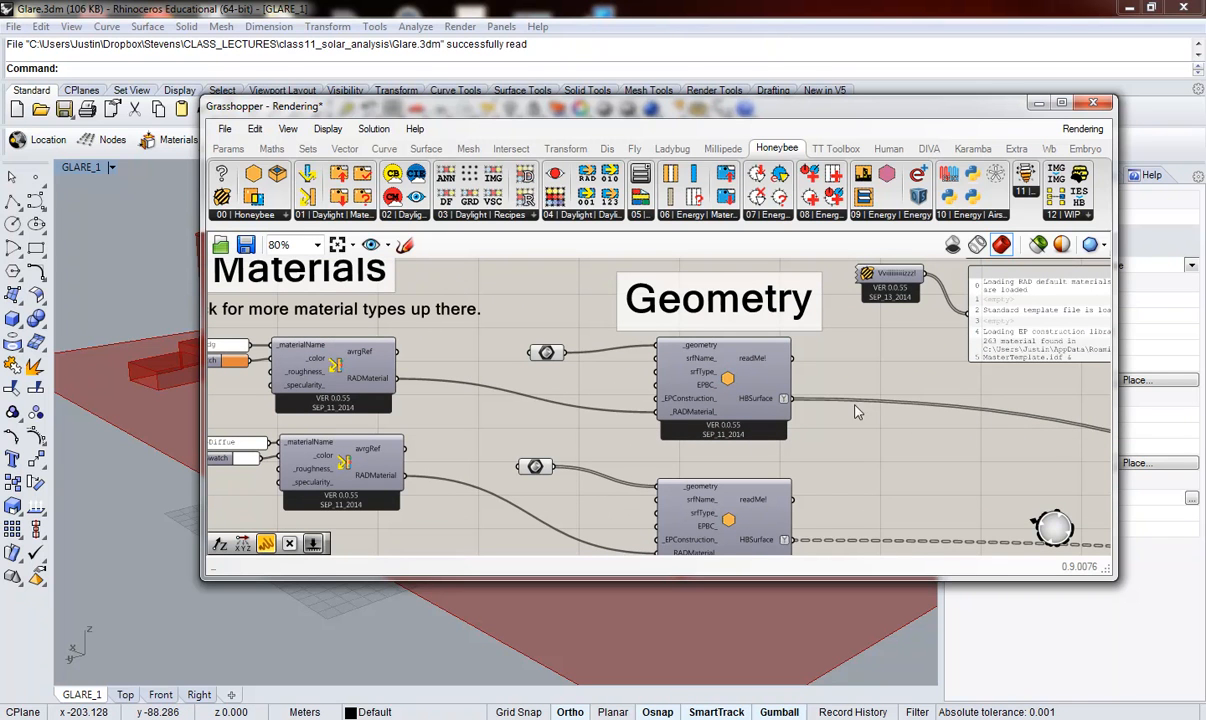
scroll(640, 330, "down", 5)
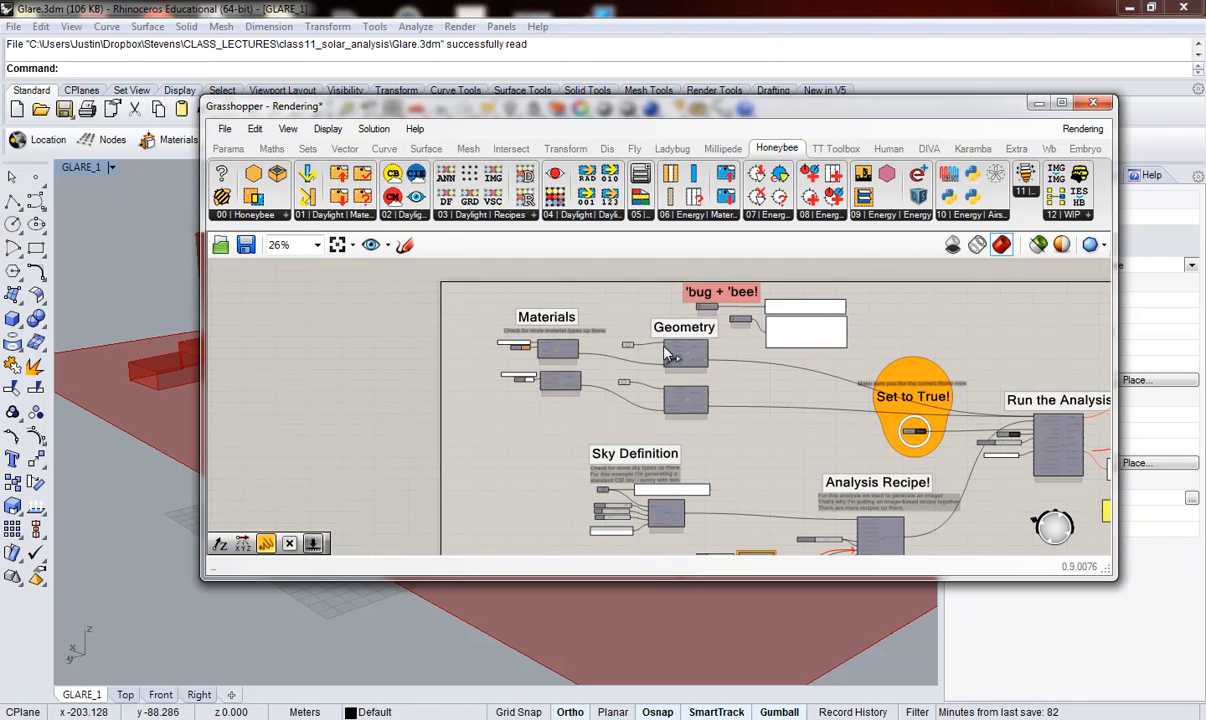
Step: Examine the Sky Definition's CIE sky component and the File Path parameter supplying its EPW weather file
scroll(667, 550, "up", 2)
scroll(667, 550, "up", 2)
scroll(588, 505, "up", 2)
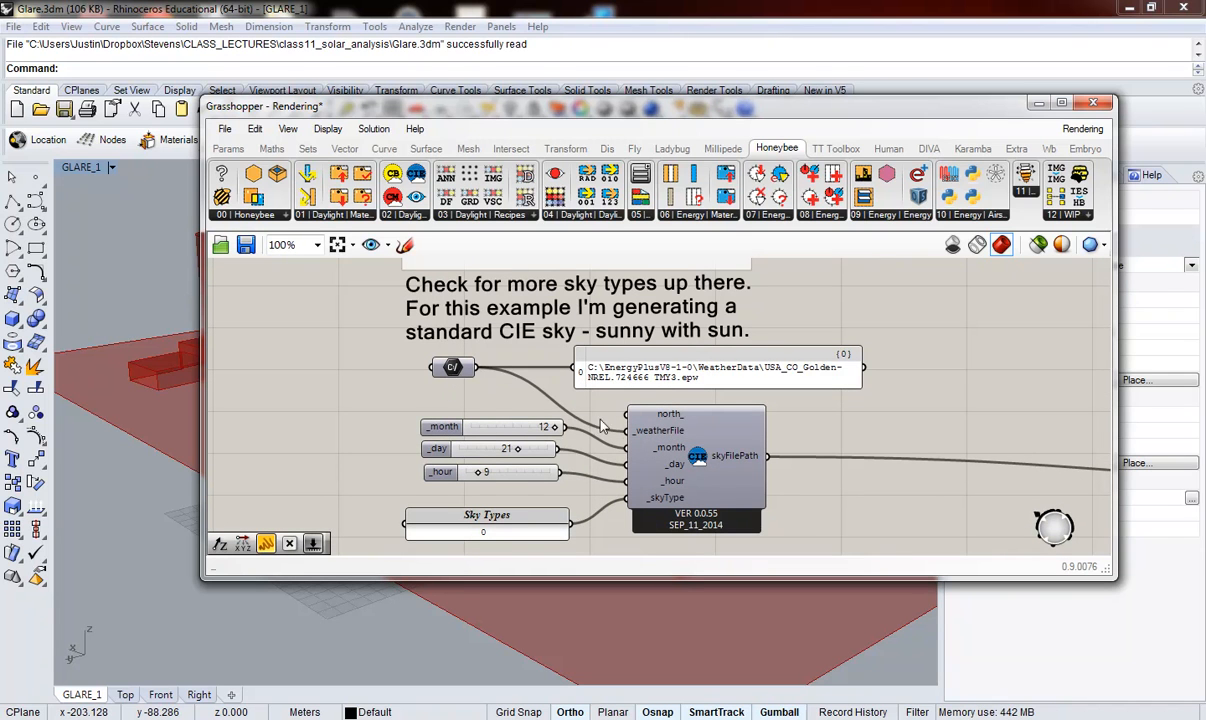
mouse_move(702, 477)
left_mouse_down()
mouse_move(714, 478)
mouse_move(702, 476)
left_mouse_up()
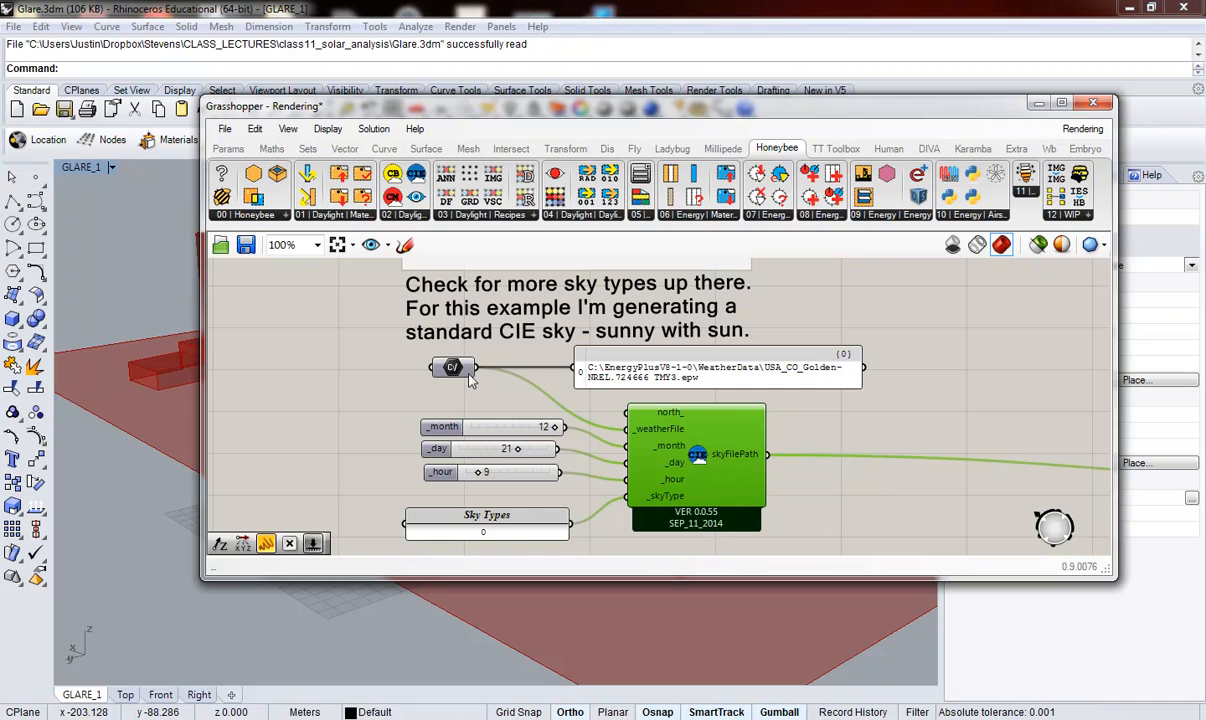
left_click_drag(458, 371, 465, 372)
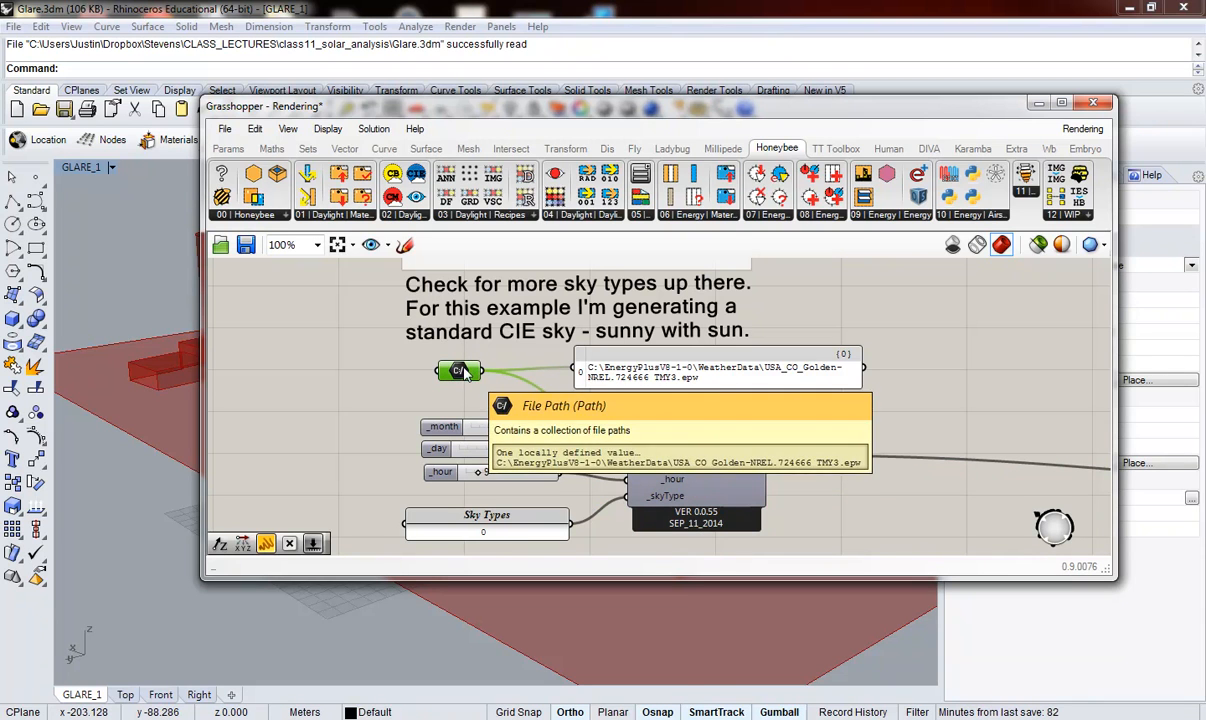
Step: Examine the CIE sky component's inputs: the weather file path options, the month, day and hour sliders, and the Sky Types panel
right_click(466, 372)
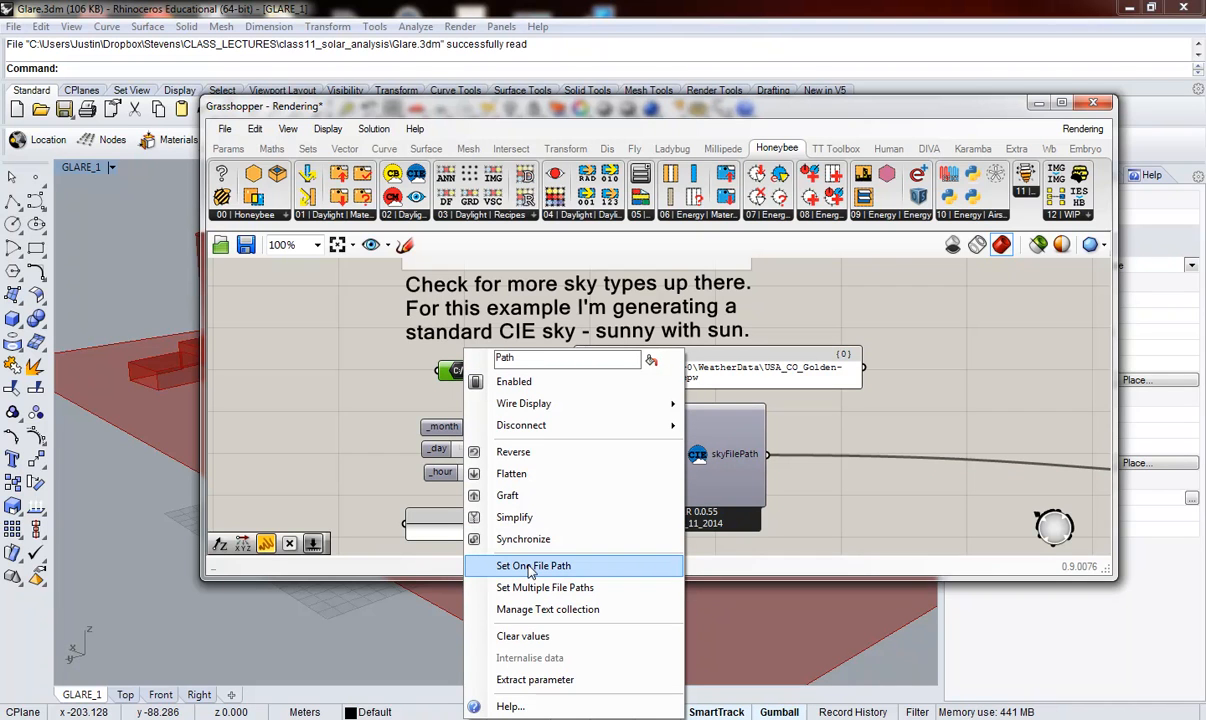
left_click(348, 404)
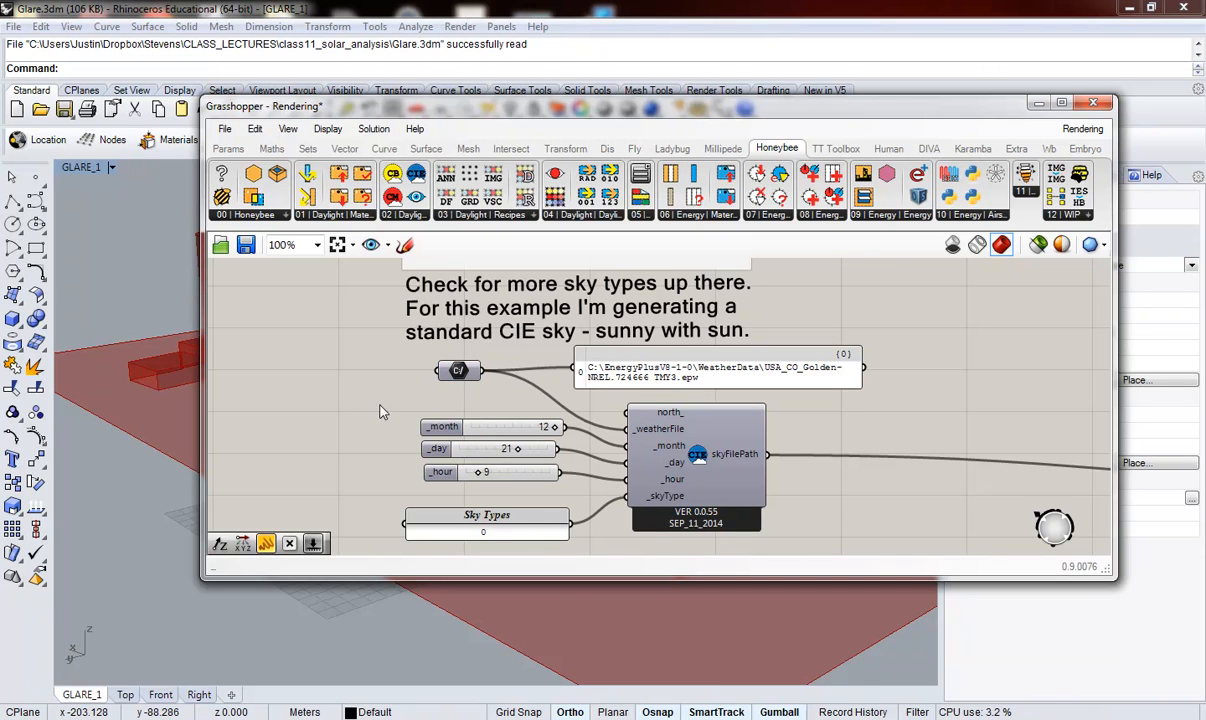
left_click(433, 427)
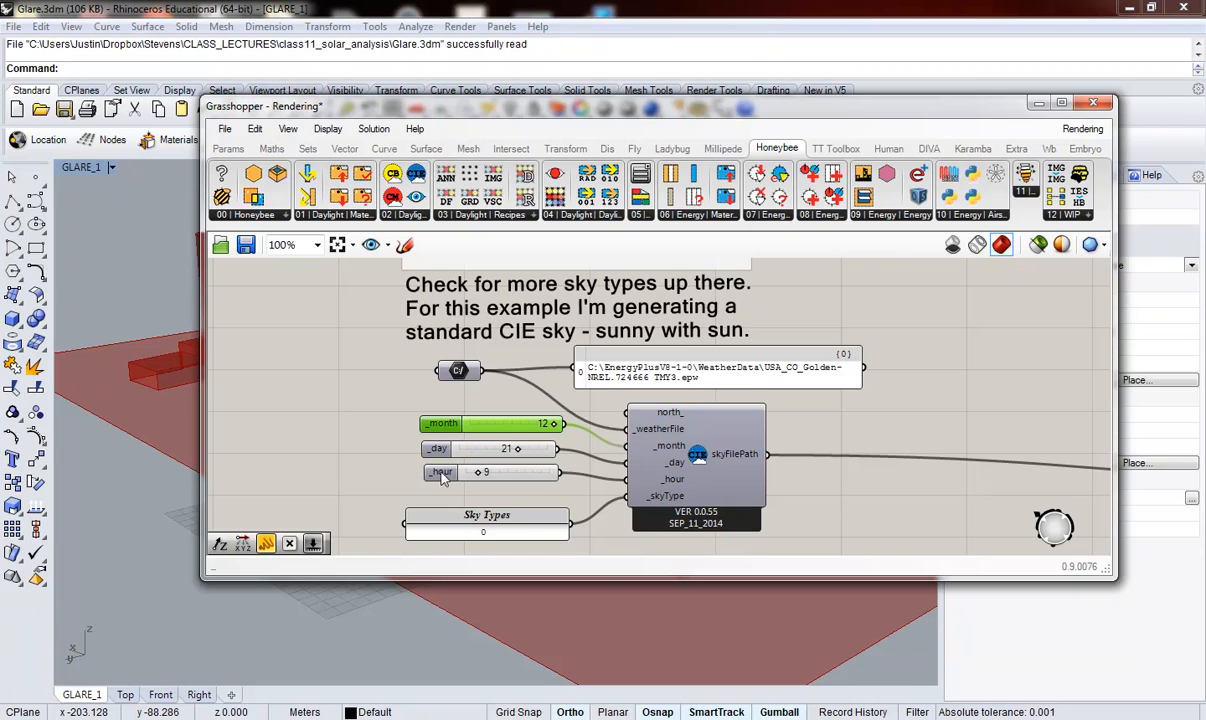
left_click_drag(440, 475, 442, 484)
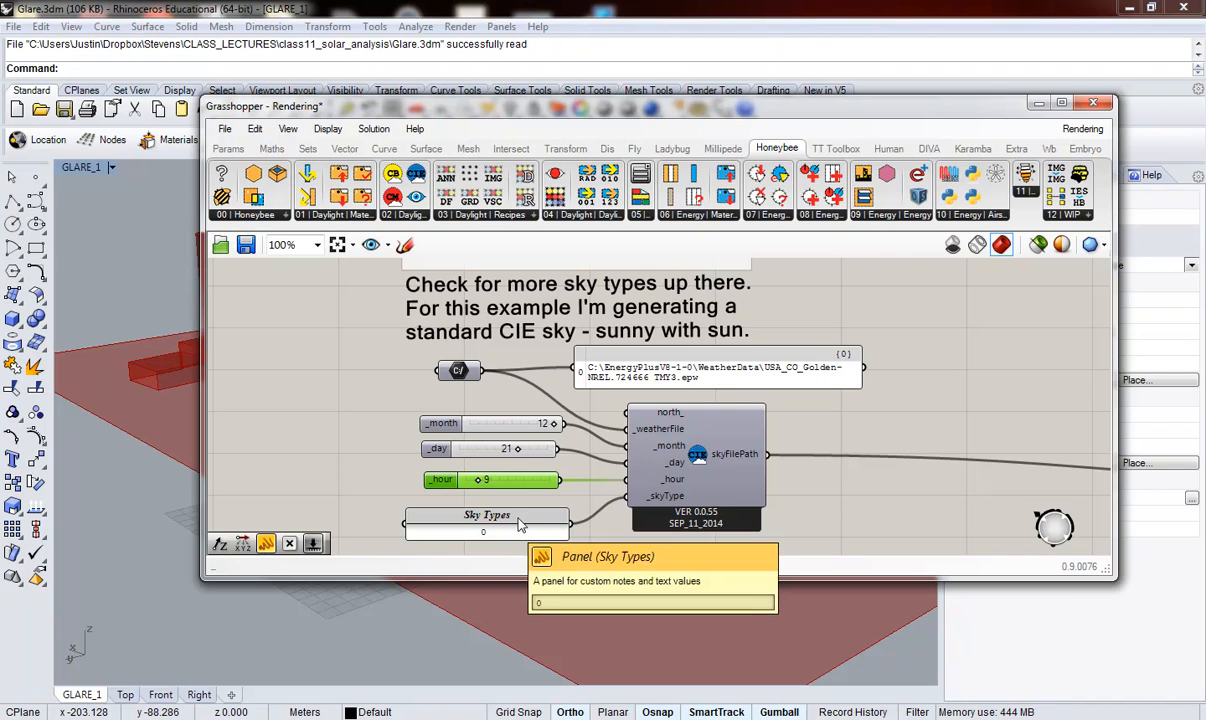
left_click(668, 497)
mouse_move(670, 500)
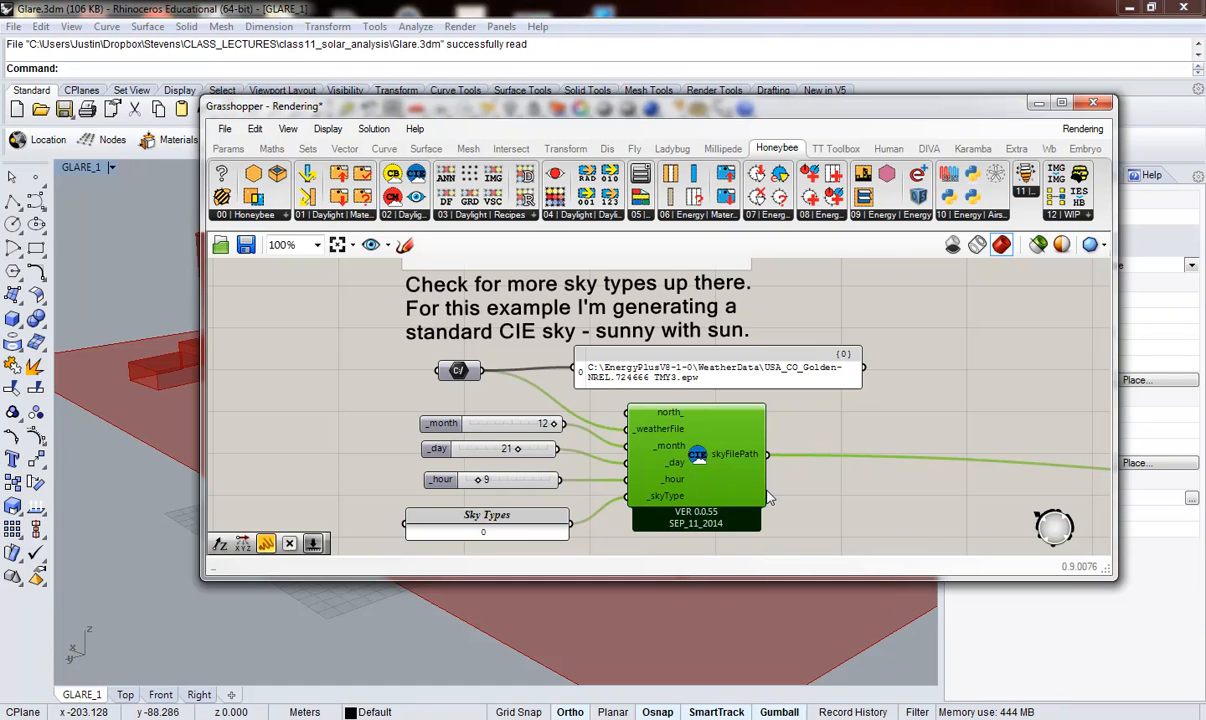
Step: Examine the image-based Analysis Recipe component and highlight the slider that drives its image width and height
scroll(413, 443, "down", 5)
scroll(413, 443, "down", 2)
scroll(601, 477, "up", 4)
scroll(601, 477, "up", 1)
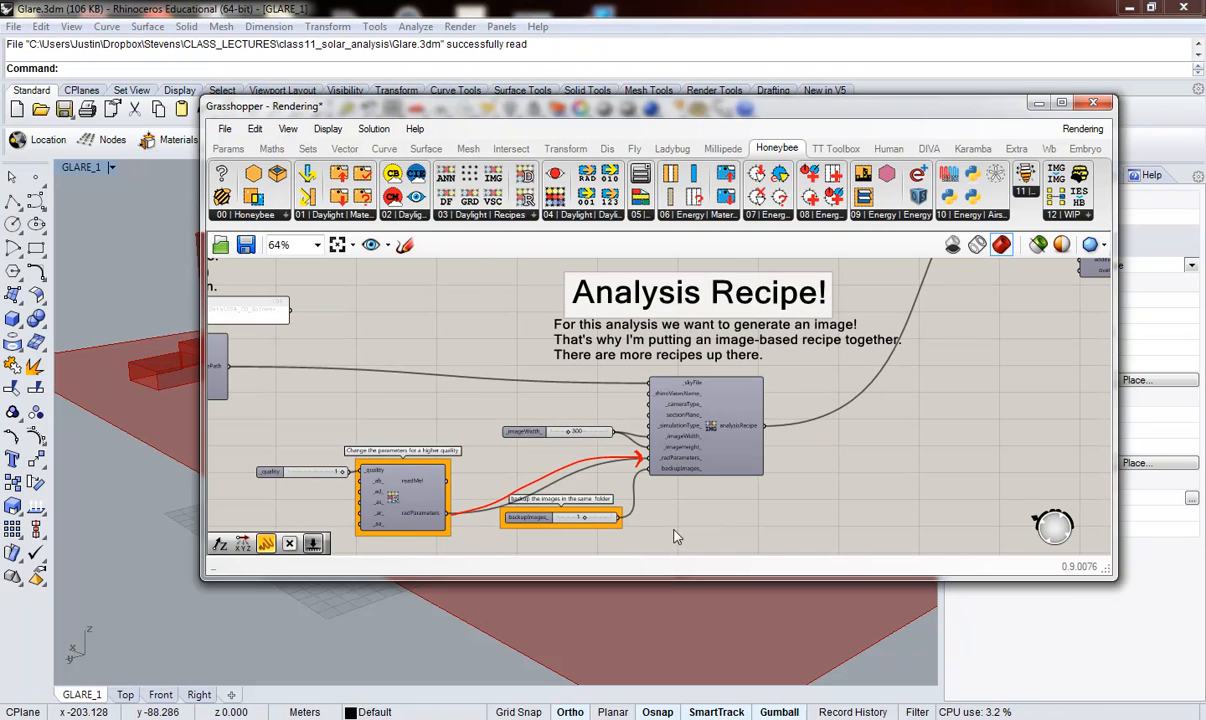
scroll(671, 526, "up", 1)
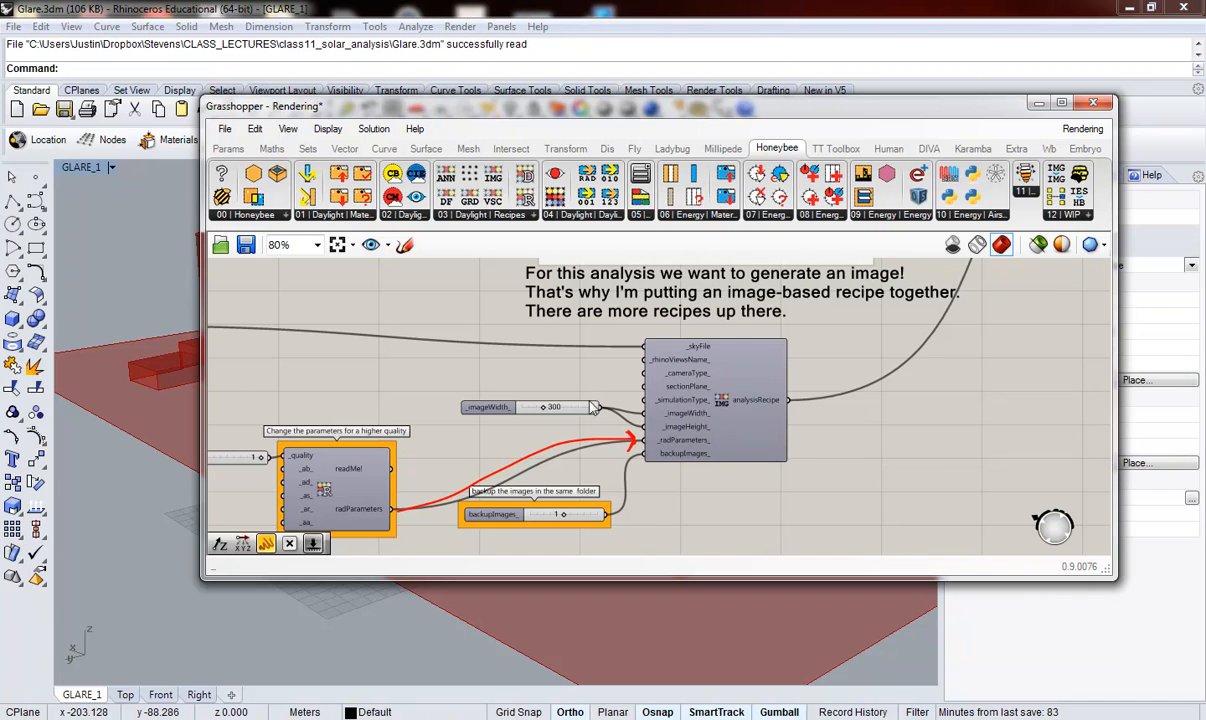
scroll(501, 400, "up", 1)
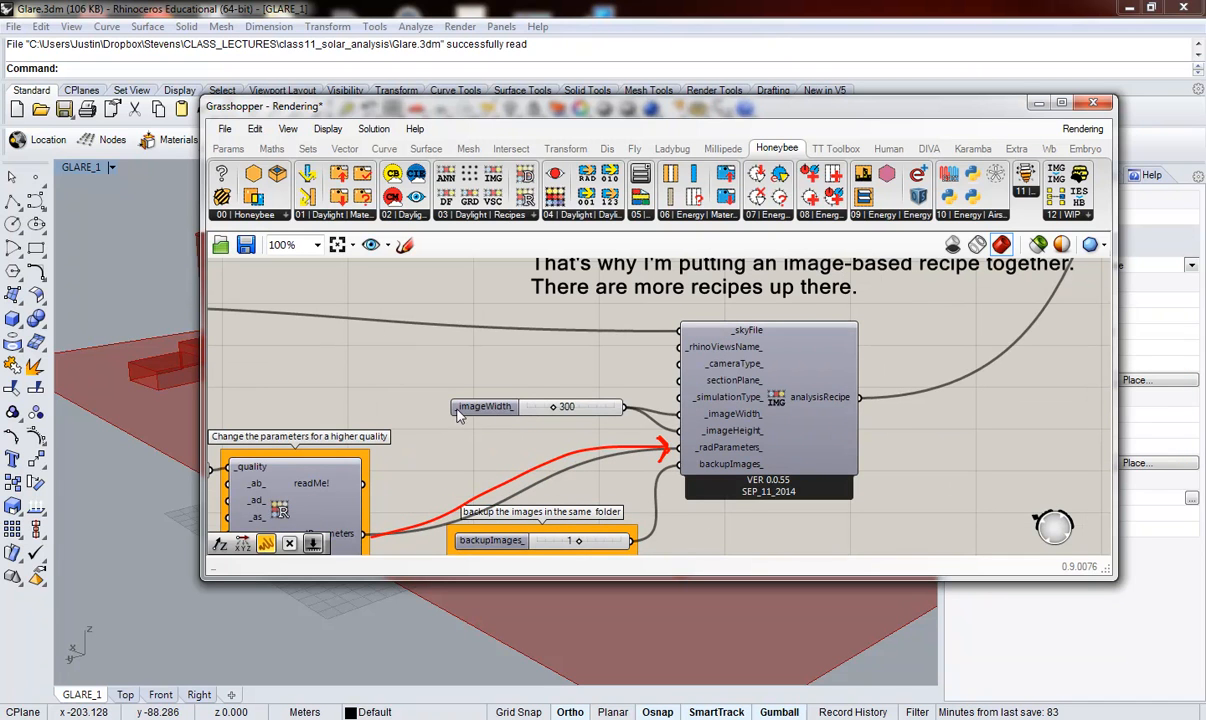
left_click(480, 409)
left_click_drag(481, 412, 474, 412)
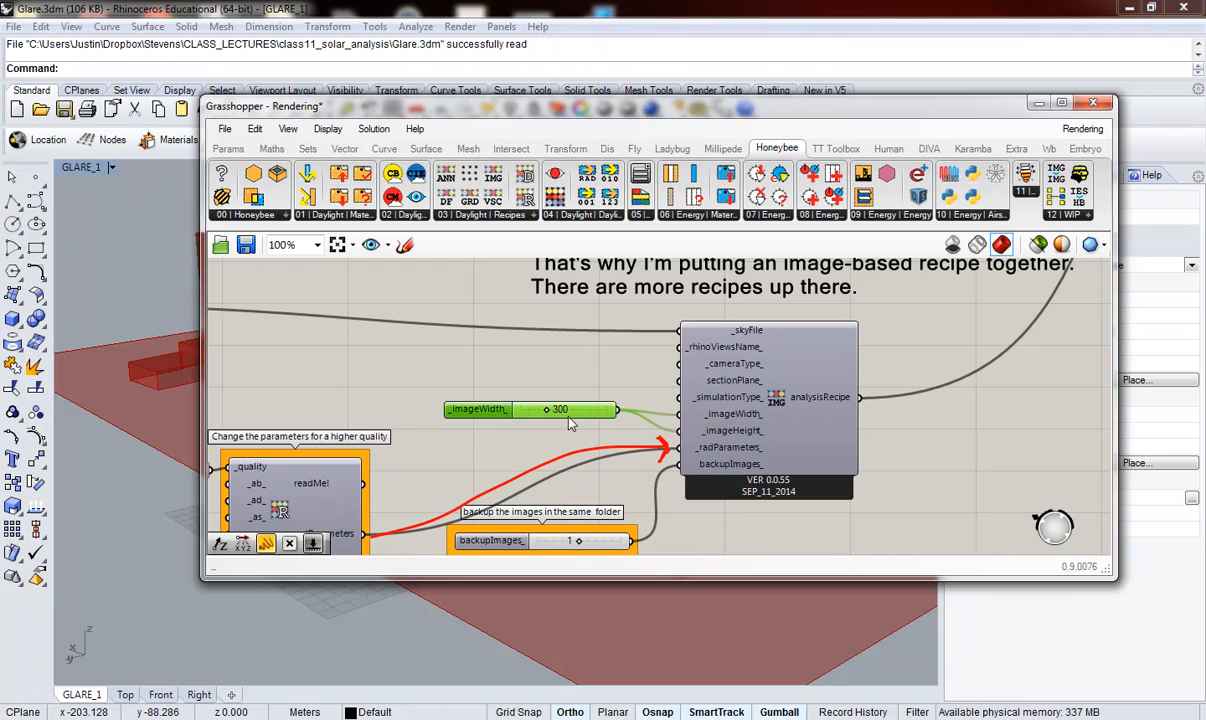
Step: Examine the RAD parameters component's quality input and the backupImages slider feeding the analysis recipe
scroll(666, 417, "down", 1)
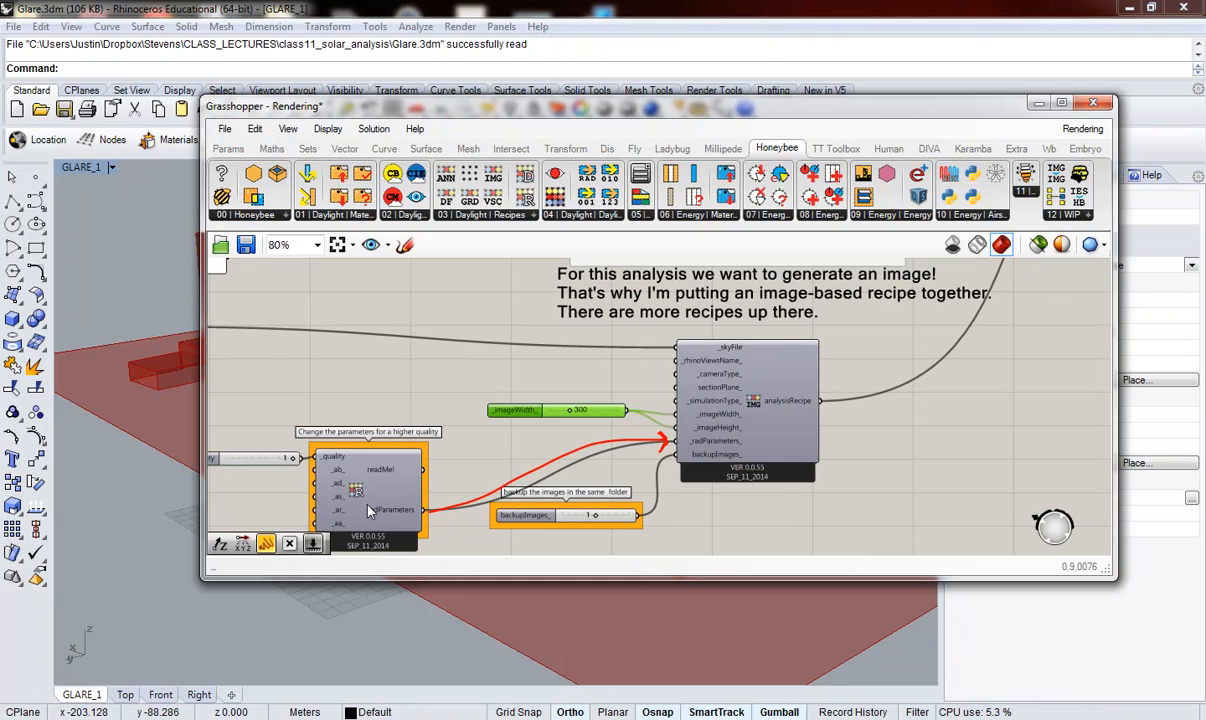
scroll(293, 468, "up", 1)
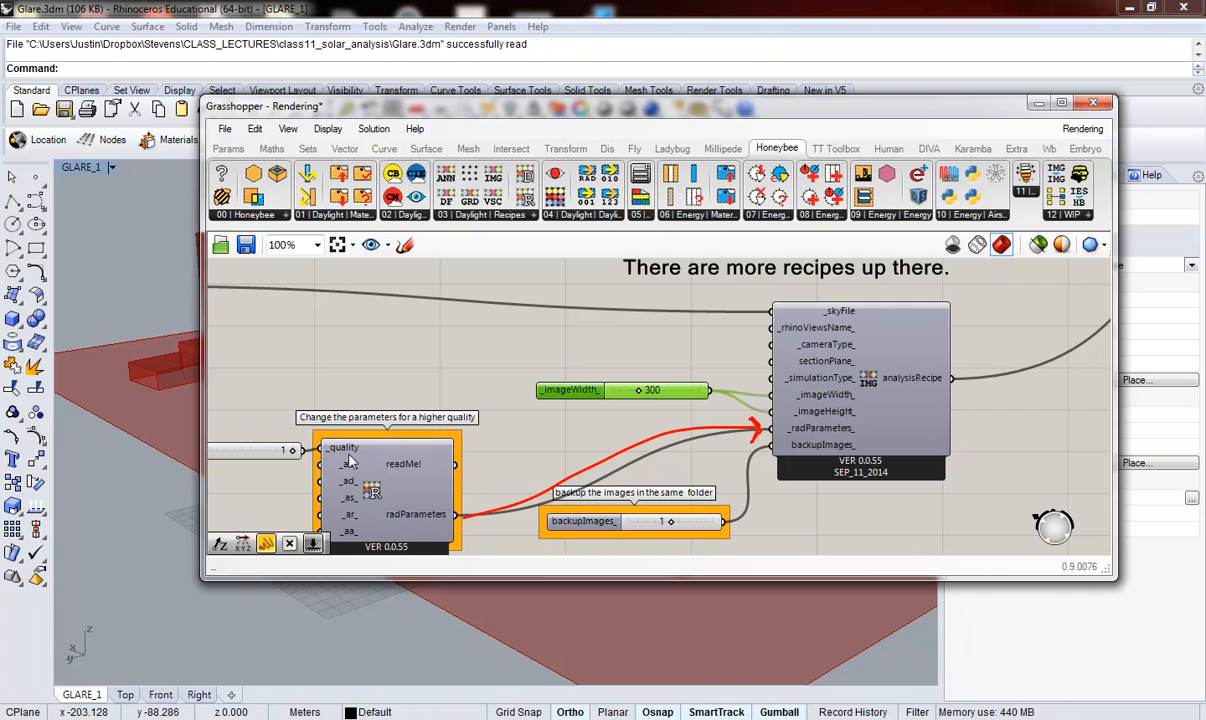
mouse_move(343, 456)
left_click_drag(584, 529, 591, 525)
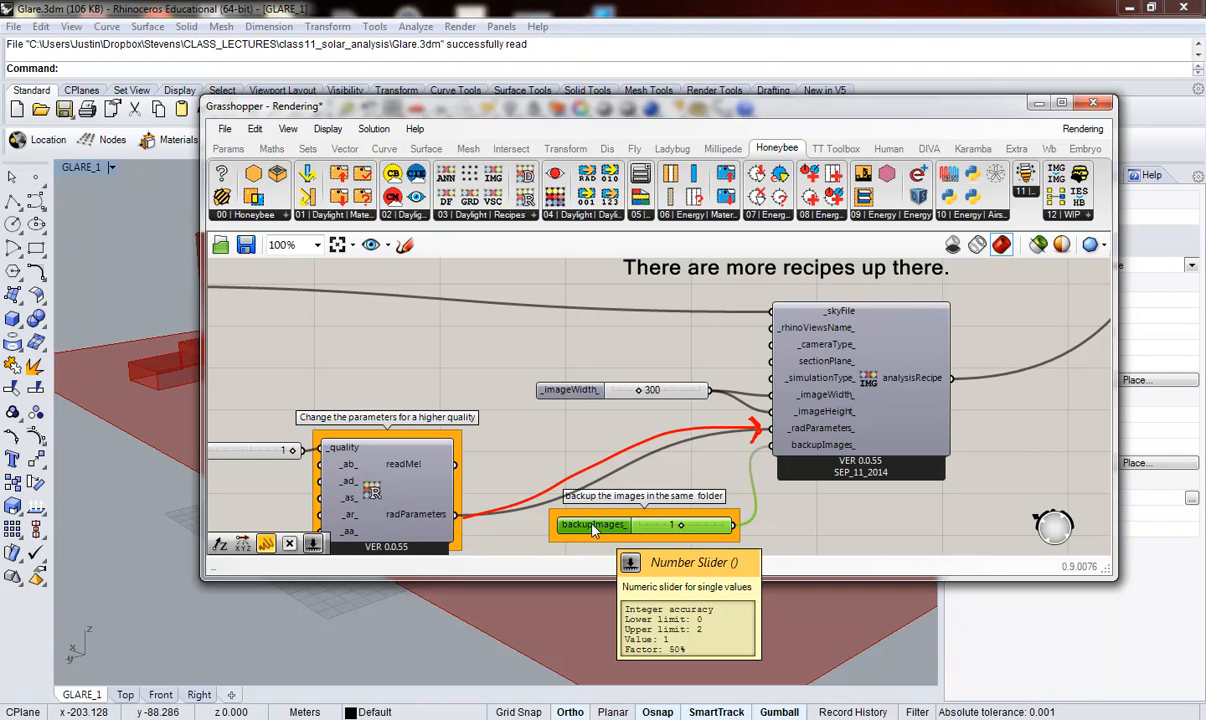
left_click(720, 490)
Step: Examine the Run the Analysis component's _HBObjects input and trace its wires back to the Geometry surface components
scroll(722, 490, "down", 6)
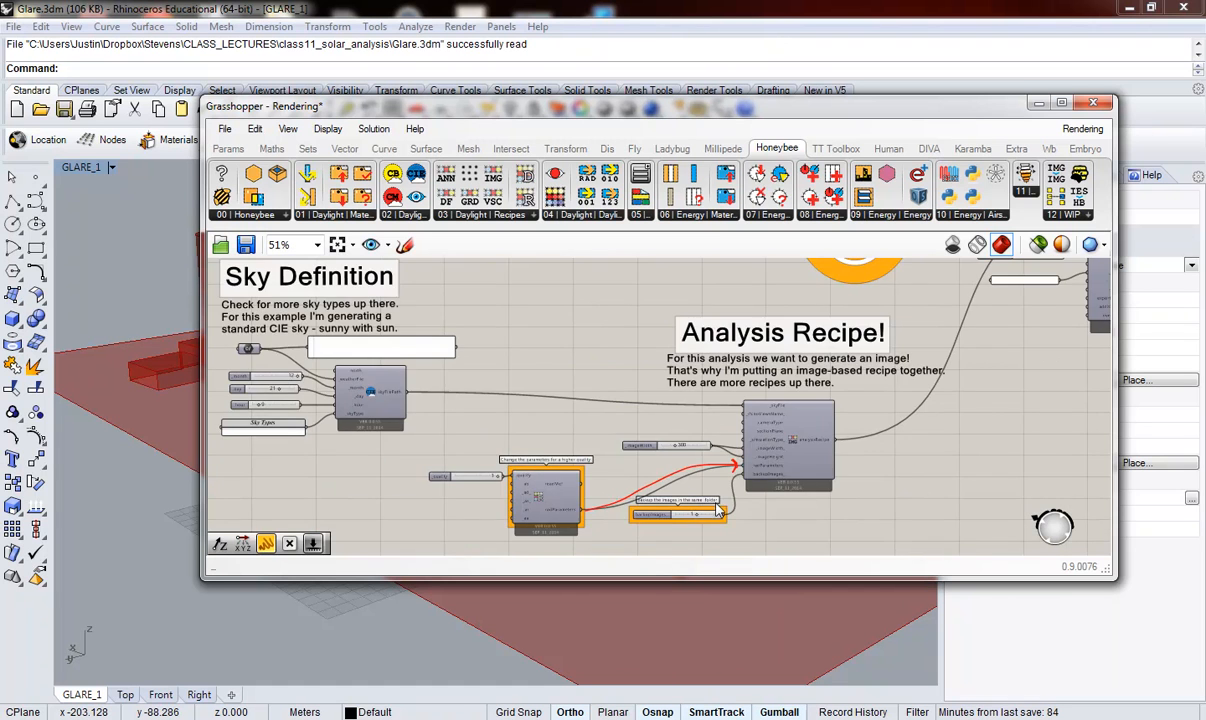
scroll(900, 360, "up", 5)
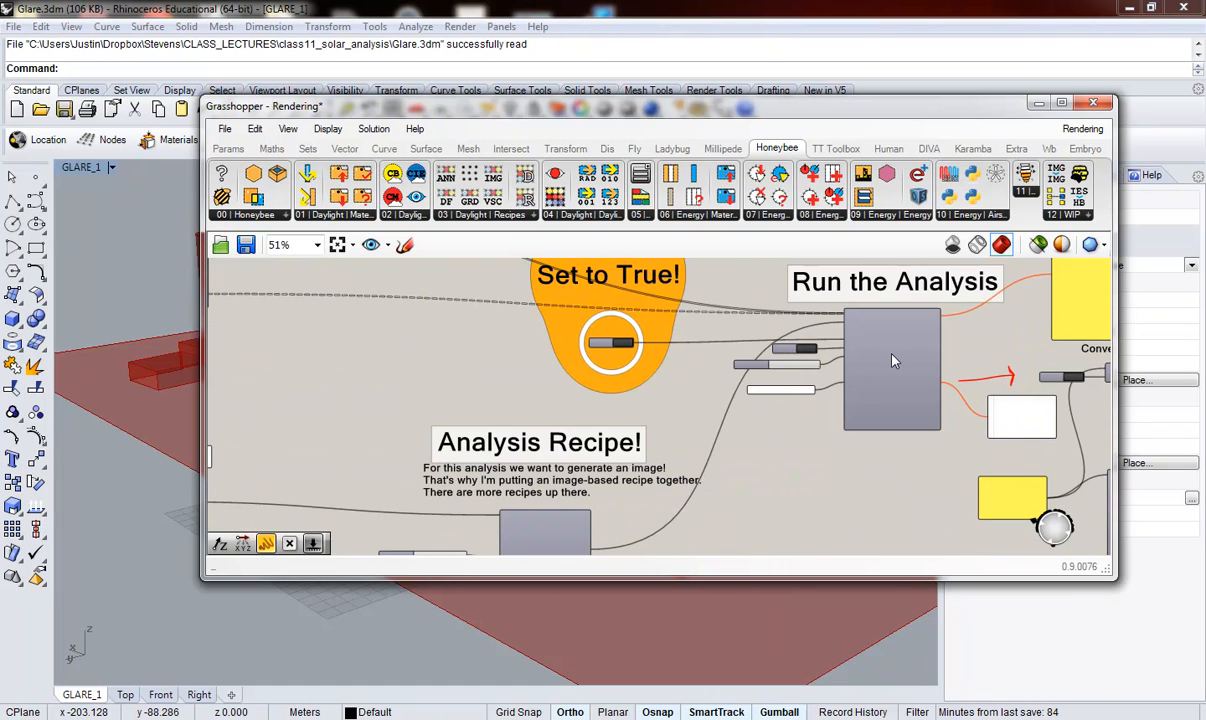
mouse_move(893, 358)
scroll(893, 358, "up", 1)
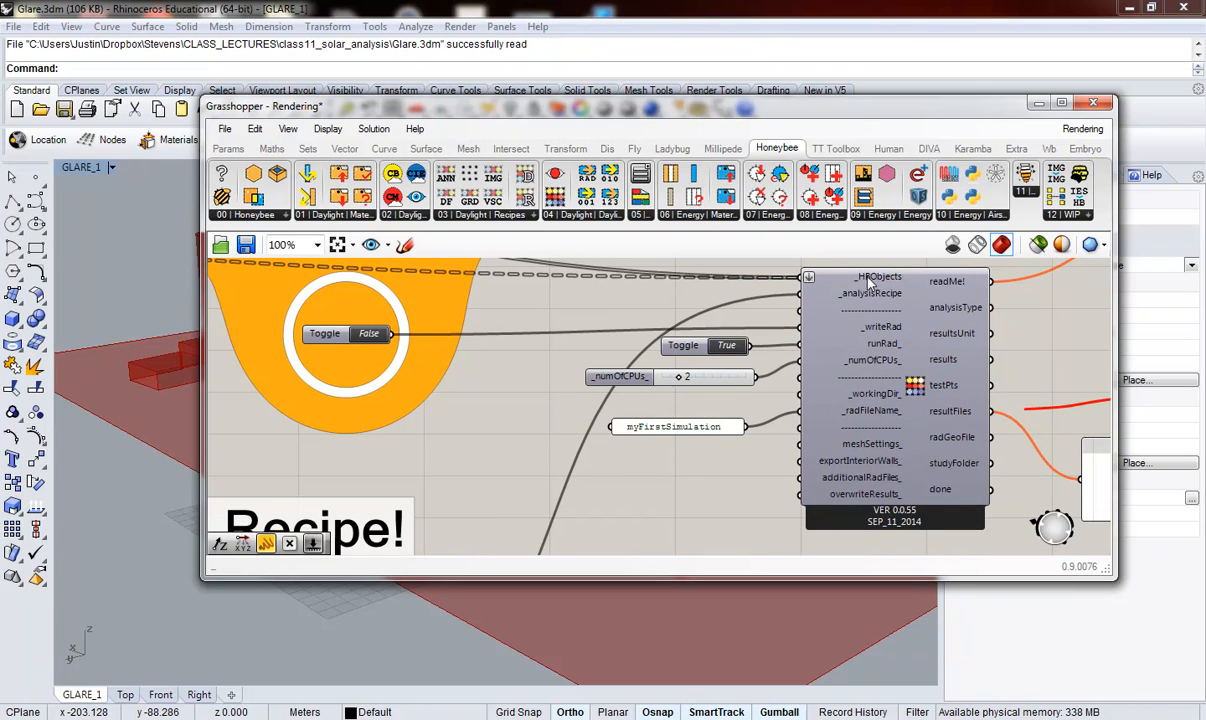
mouse_move(875, 285)
scroll(875, 285, "down", 5)
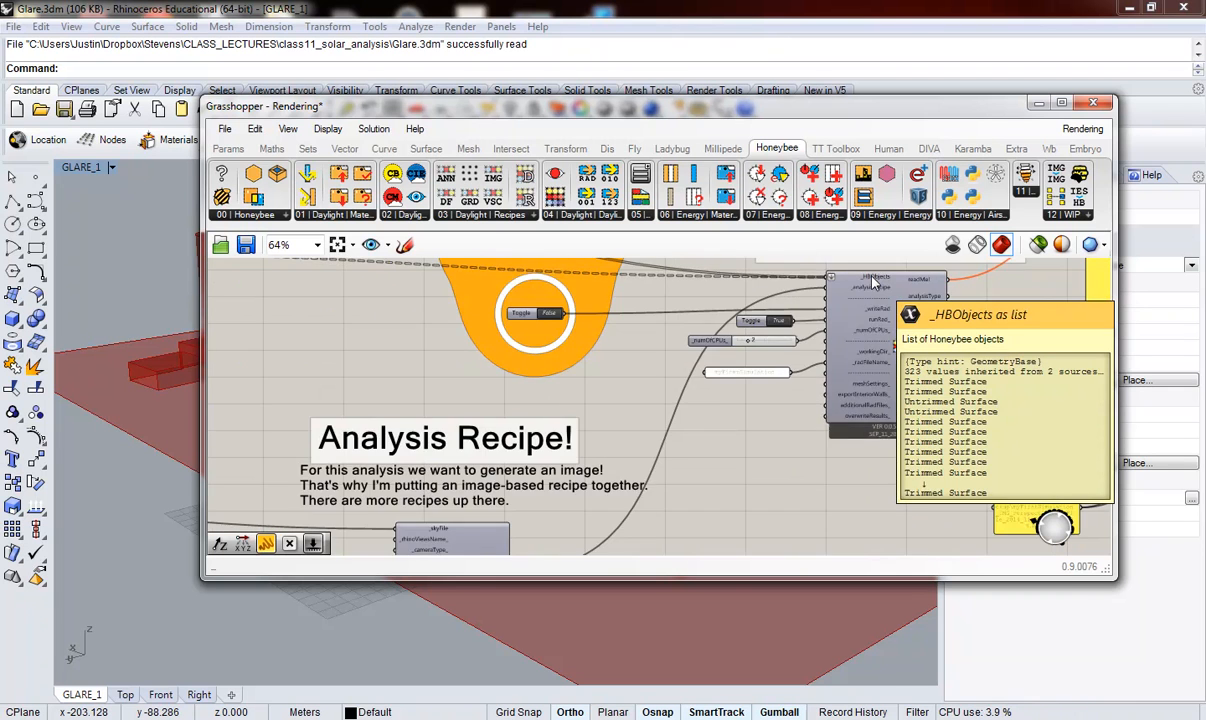
scroll(750, 330, "up", 2)
scroll(700, 321, "up", 1)
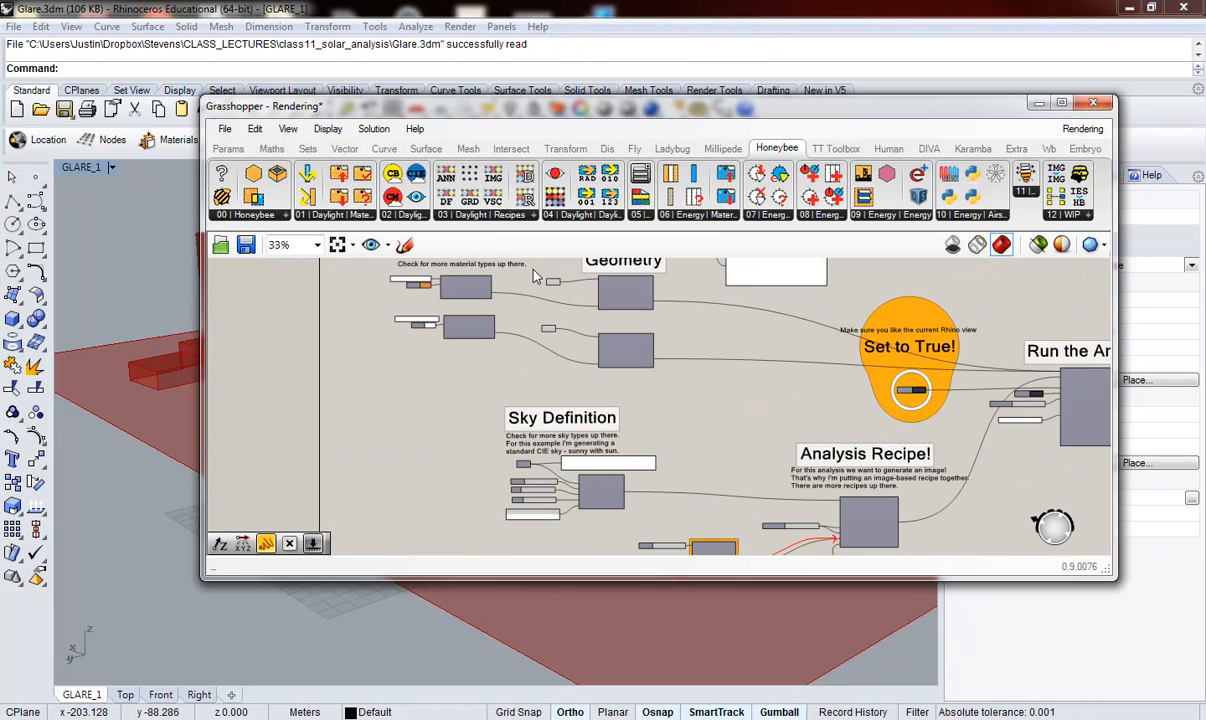
scroll(590, 315, "down", 1)
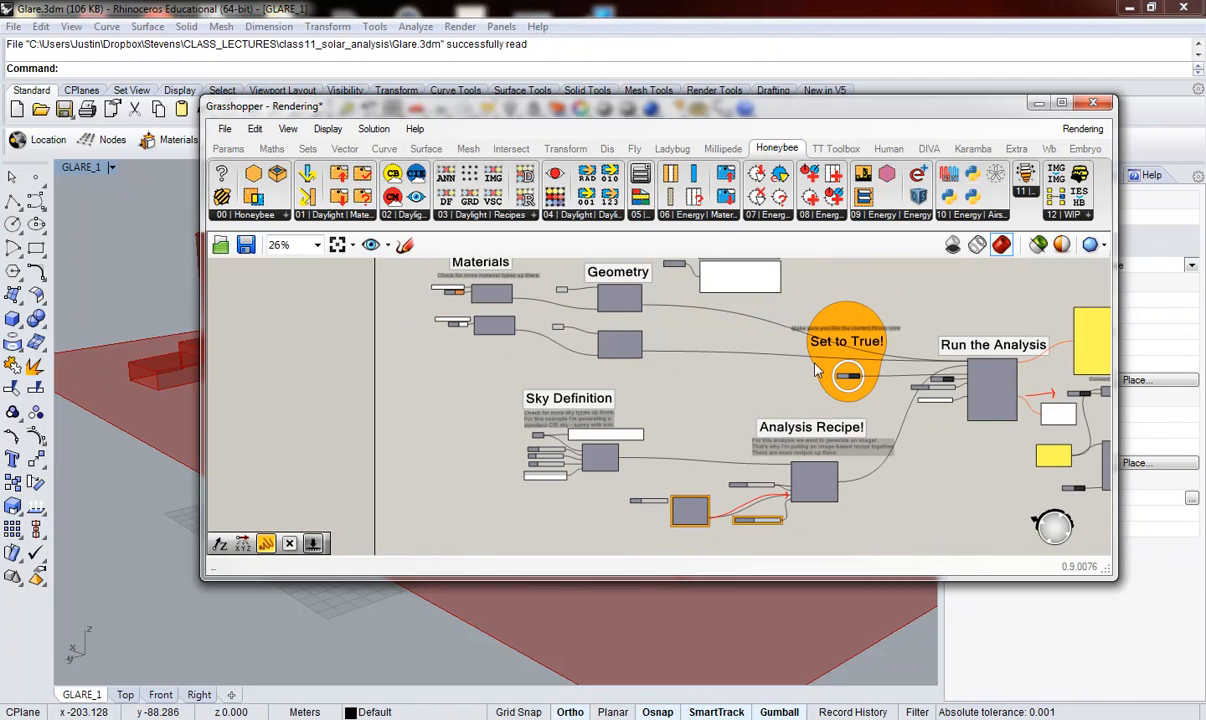
Step: Examine the run component's analysis recipe, writeRad and runRad toggles, CPU count slider and RAD file name panel
scroll(930, 360, "up", 5)
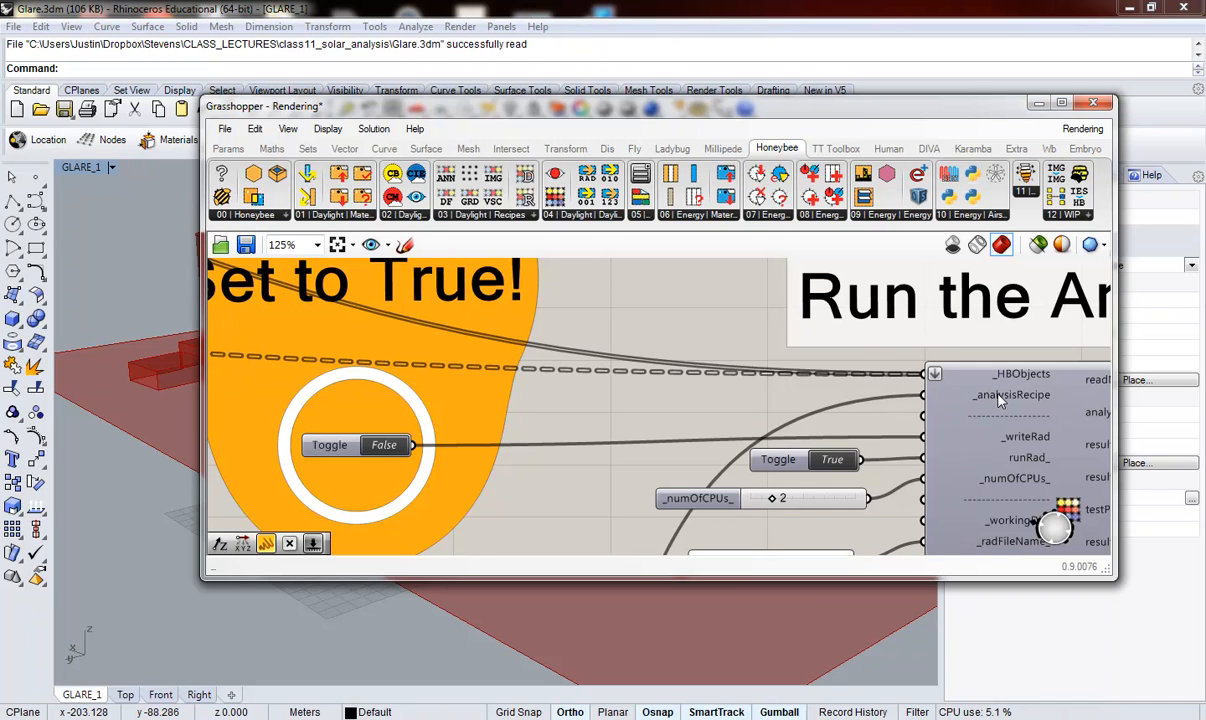
mouse_move(998, 400)
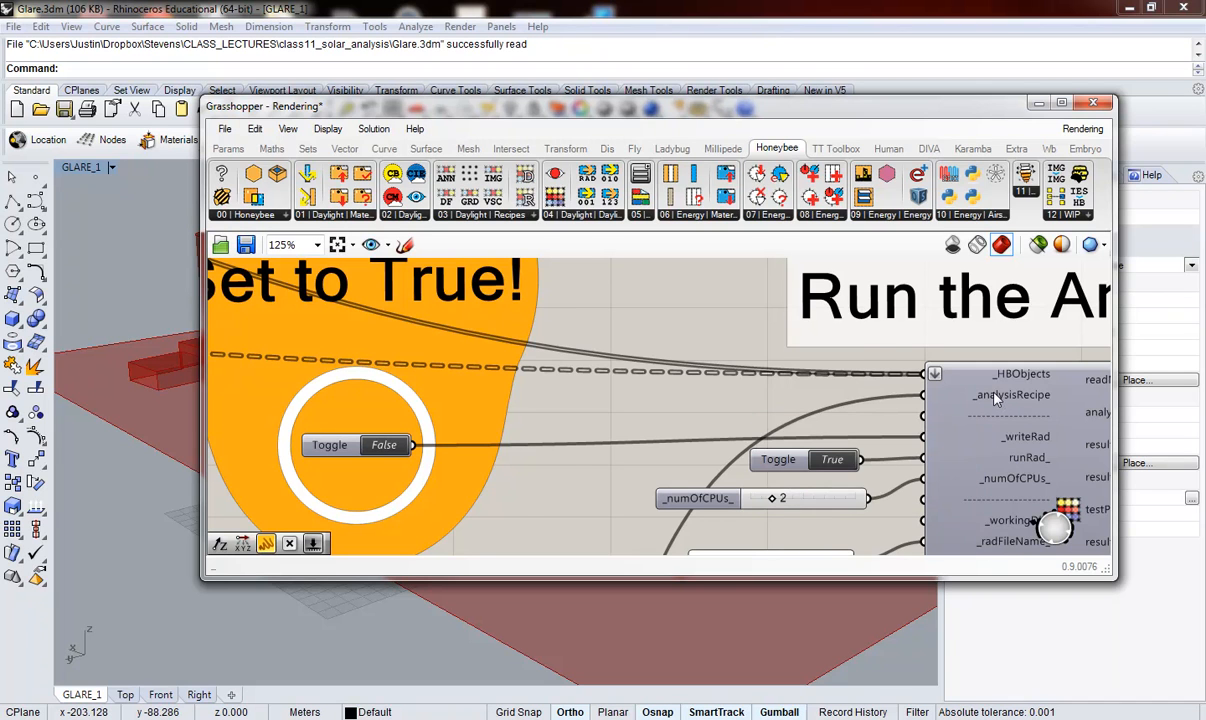
scroll(960, 380, "down", 2)
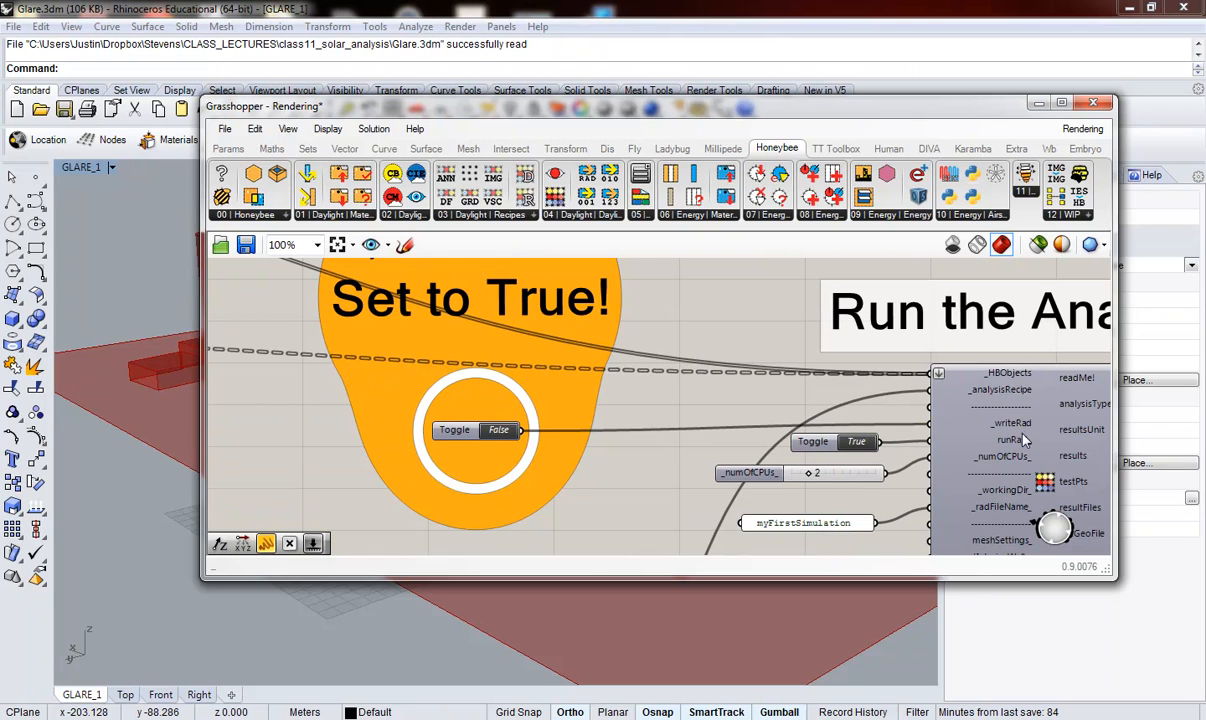
mouse_move(1012, 461)
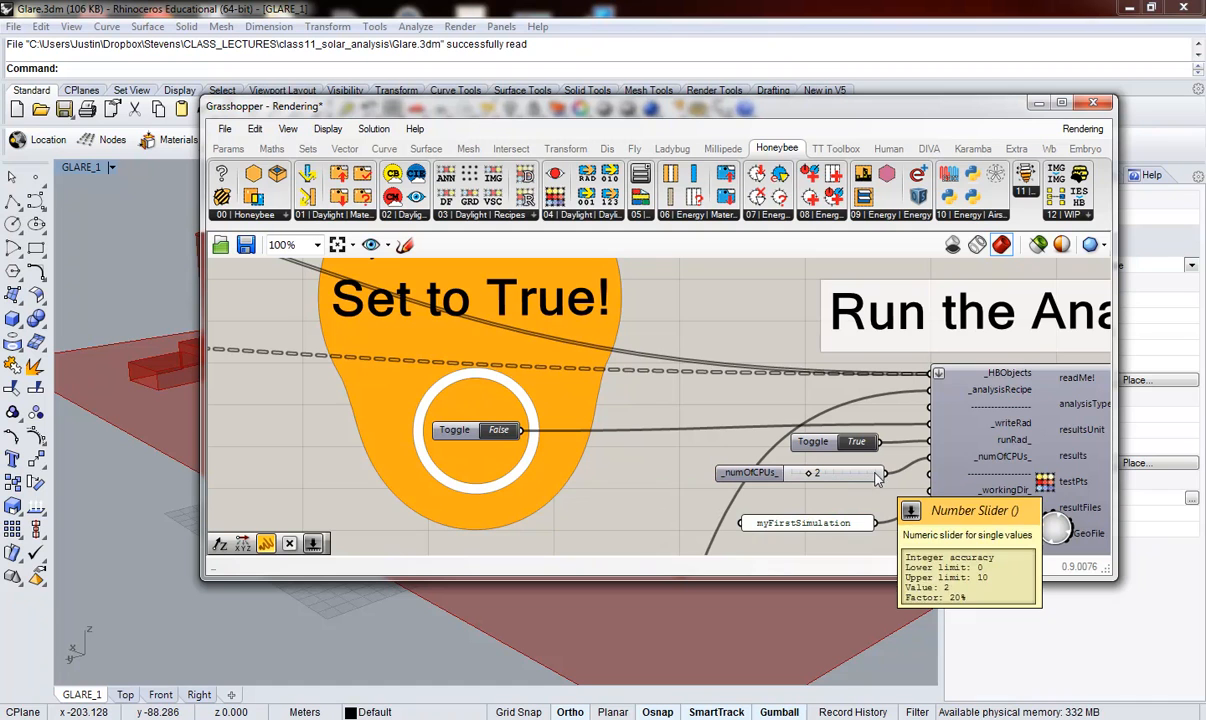
scroll(850, 530, "down", 1)
scroll(845, 540, "up", 2)
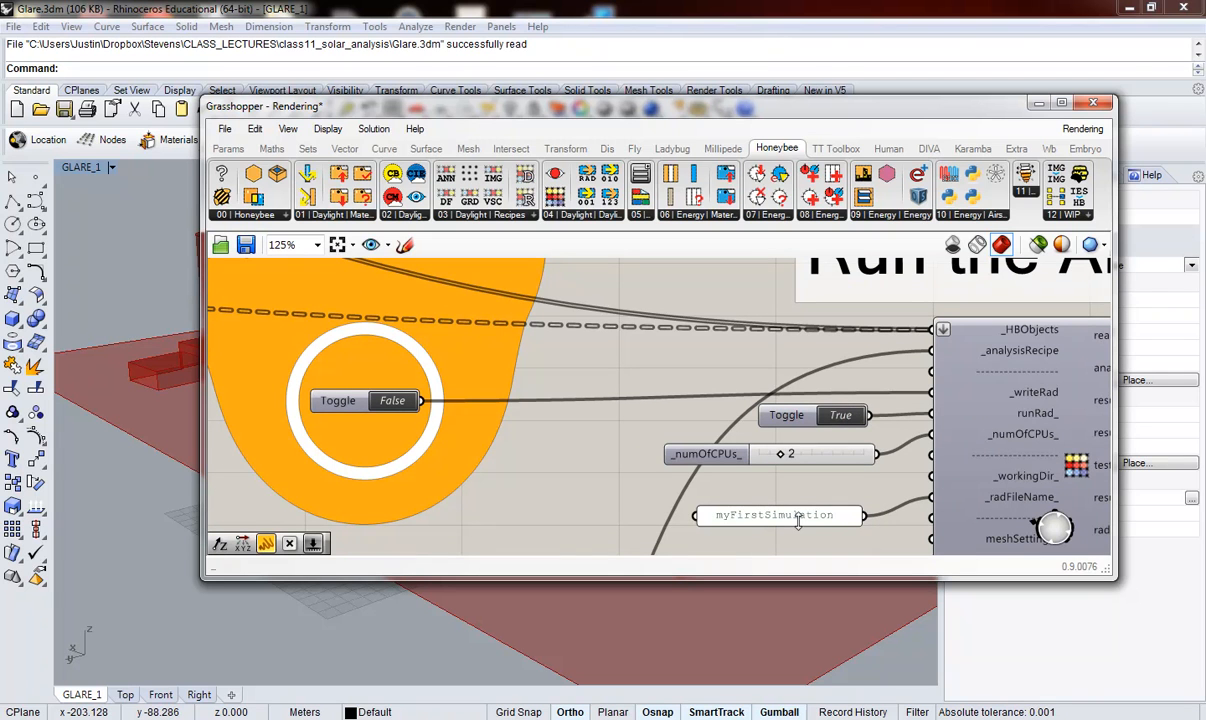
Step: Switch to Windows Explorer, inspect the myFirstSimulation folder inside the Ladybug directory, and return to Grasshopper
left_click(236, 717)
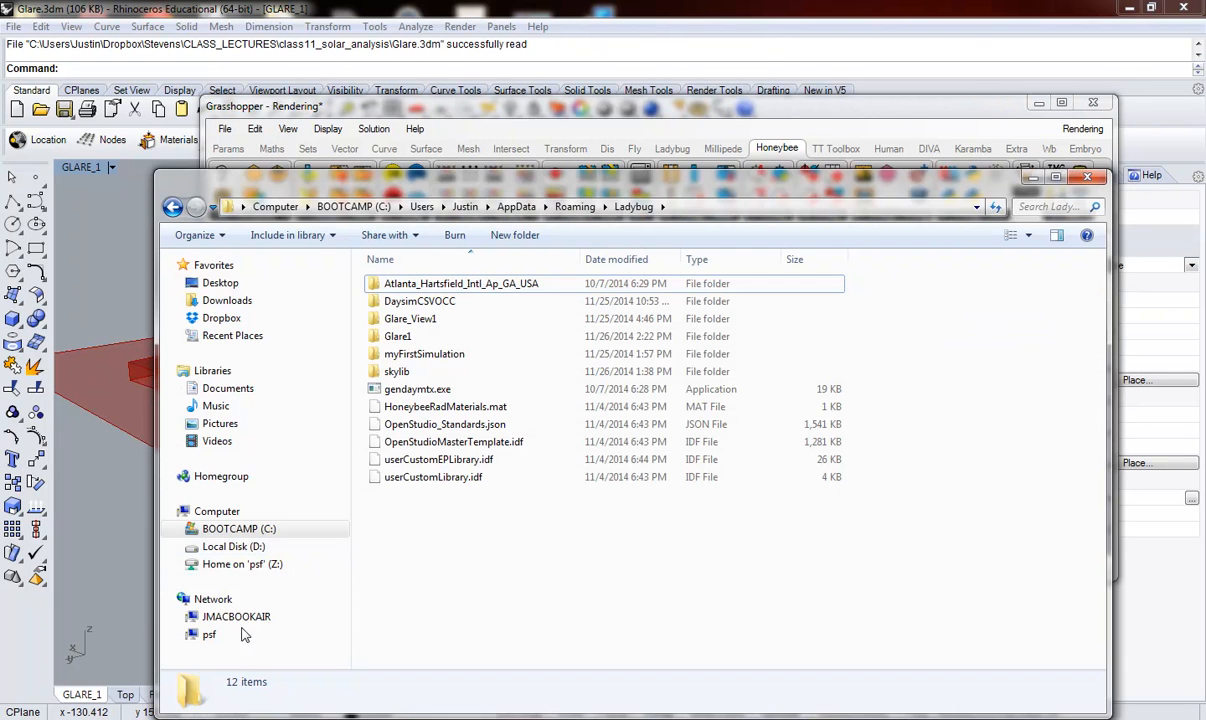
left_click_drag(548, 190, 459, 176)
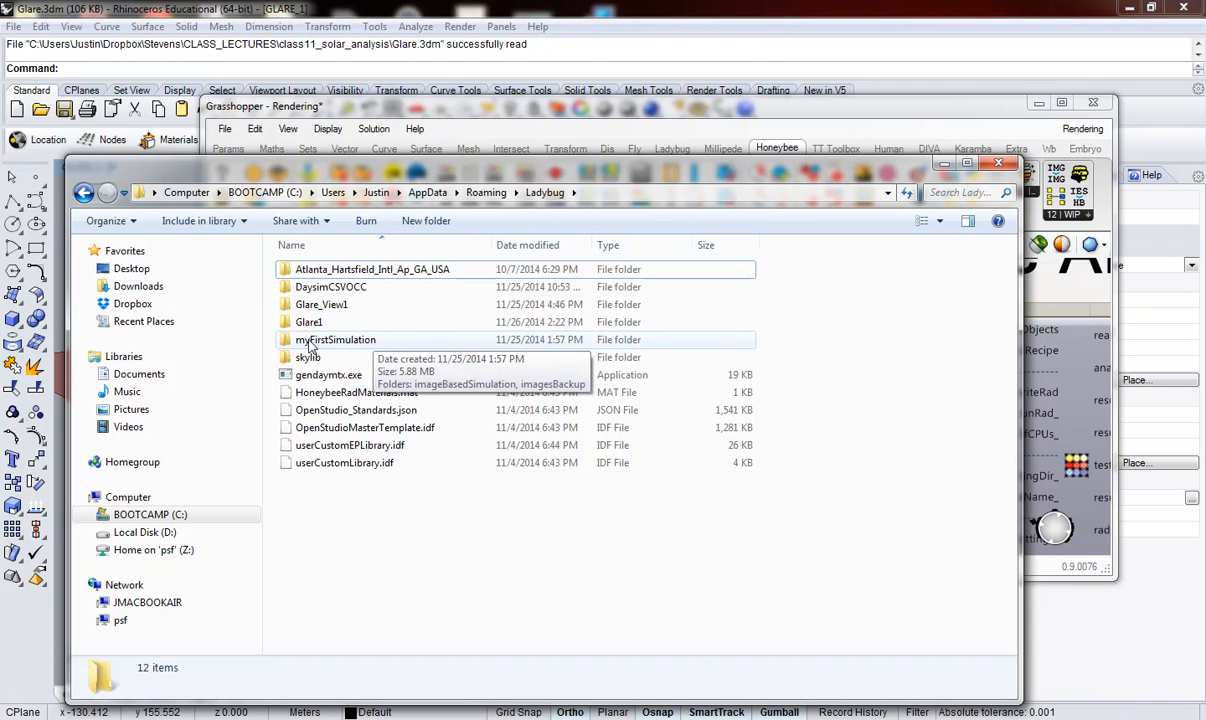
double_click(340, 338)
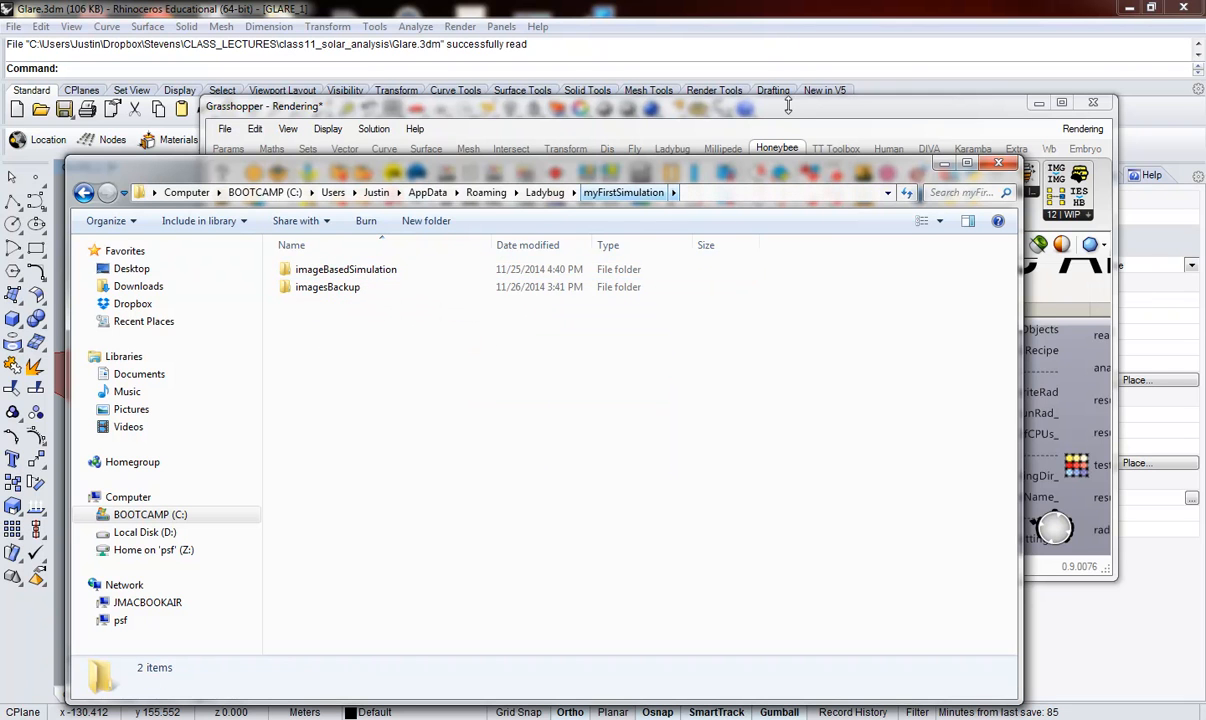
left_click(918, 152)
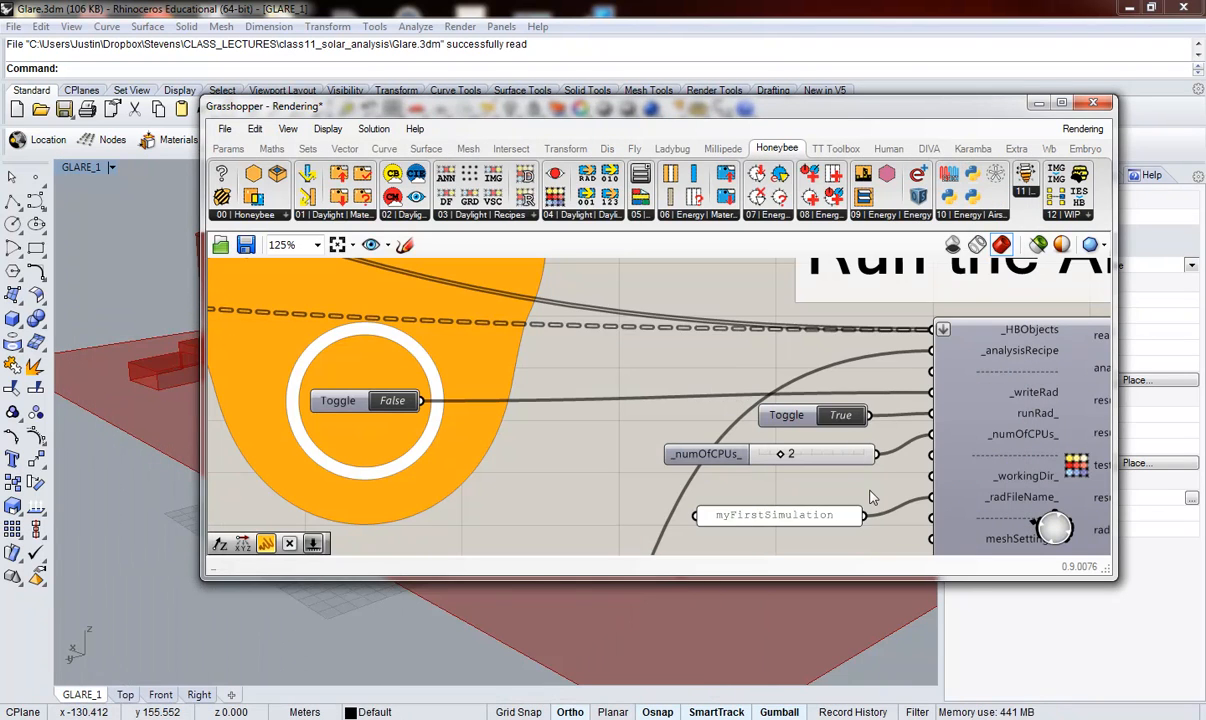
Step: Examine the run component's resultFiles output and the panel connected to it, beside the Convert HDR to GIF group
scroll(600, 425, "down", 3)
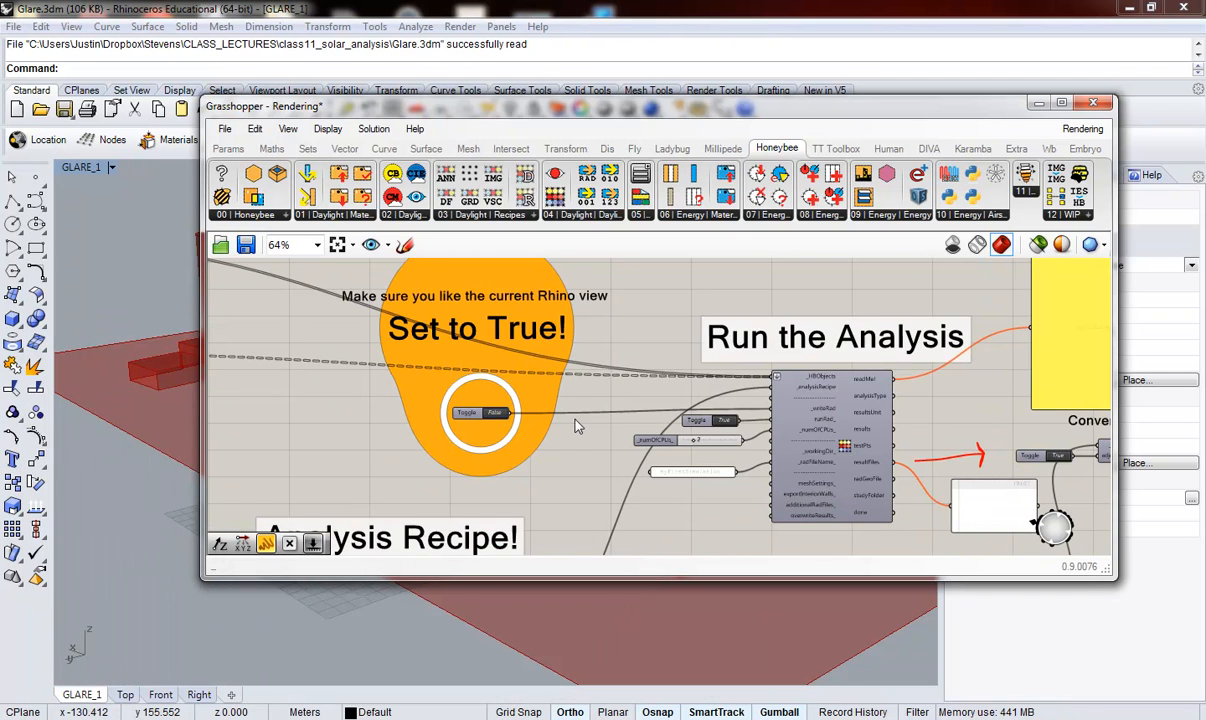
scroll(760, 450, "up", 2)
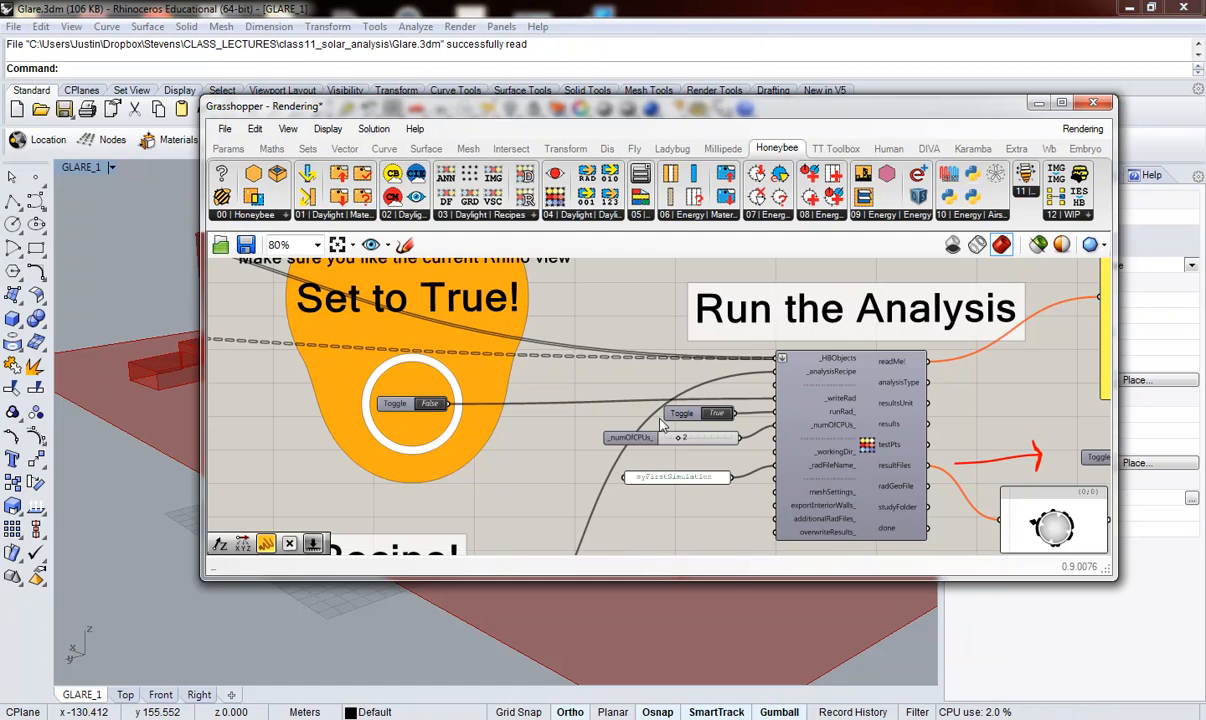
scroll(635, 402, "down", 3)
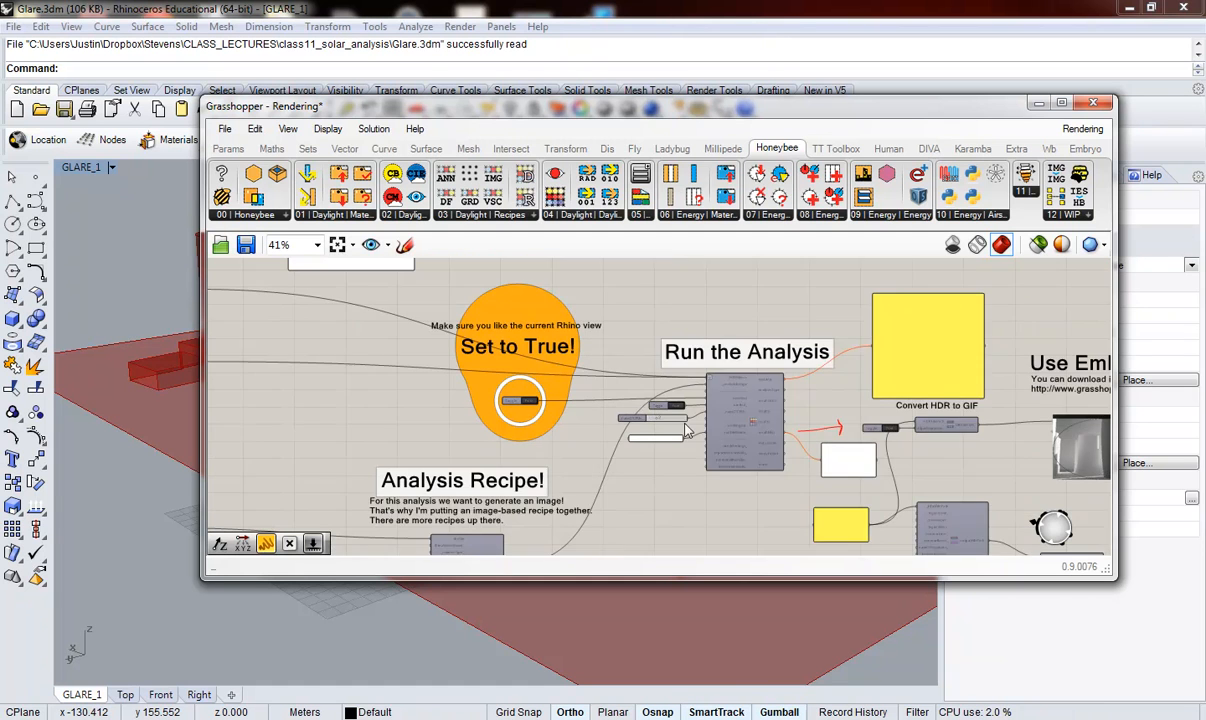
scroll(898, 527, "up", 2)
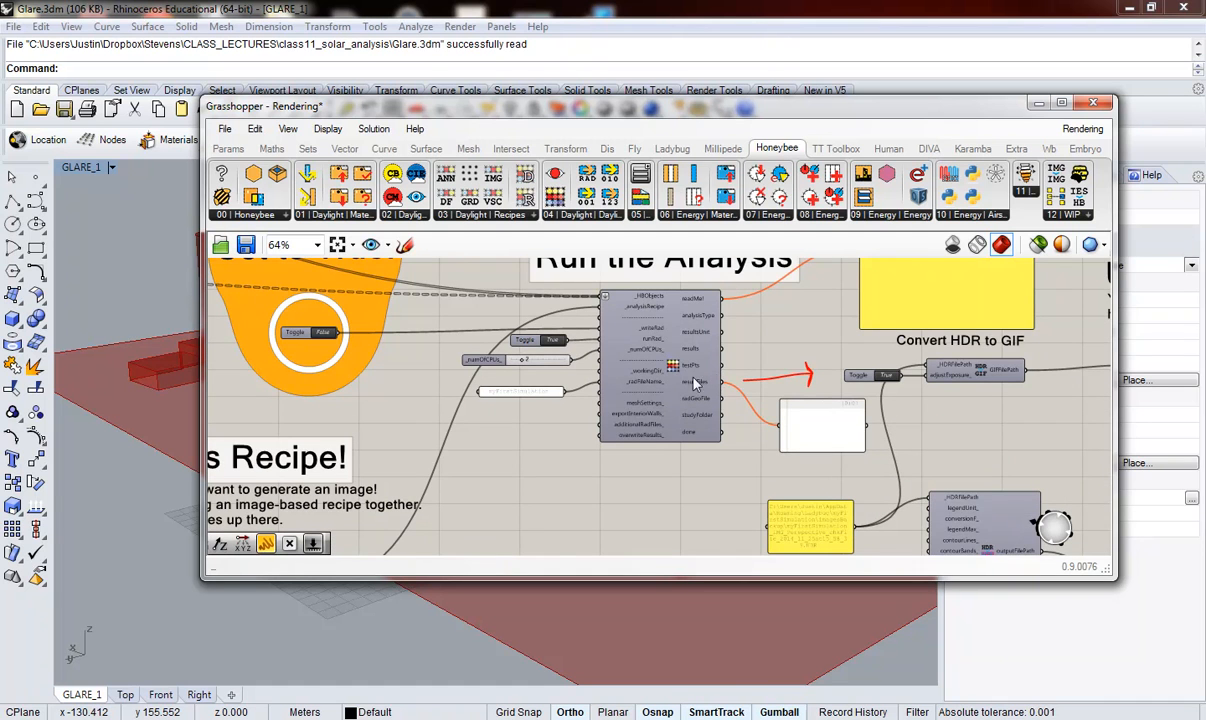
scroll(689, 390, "up", 2)
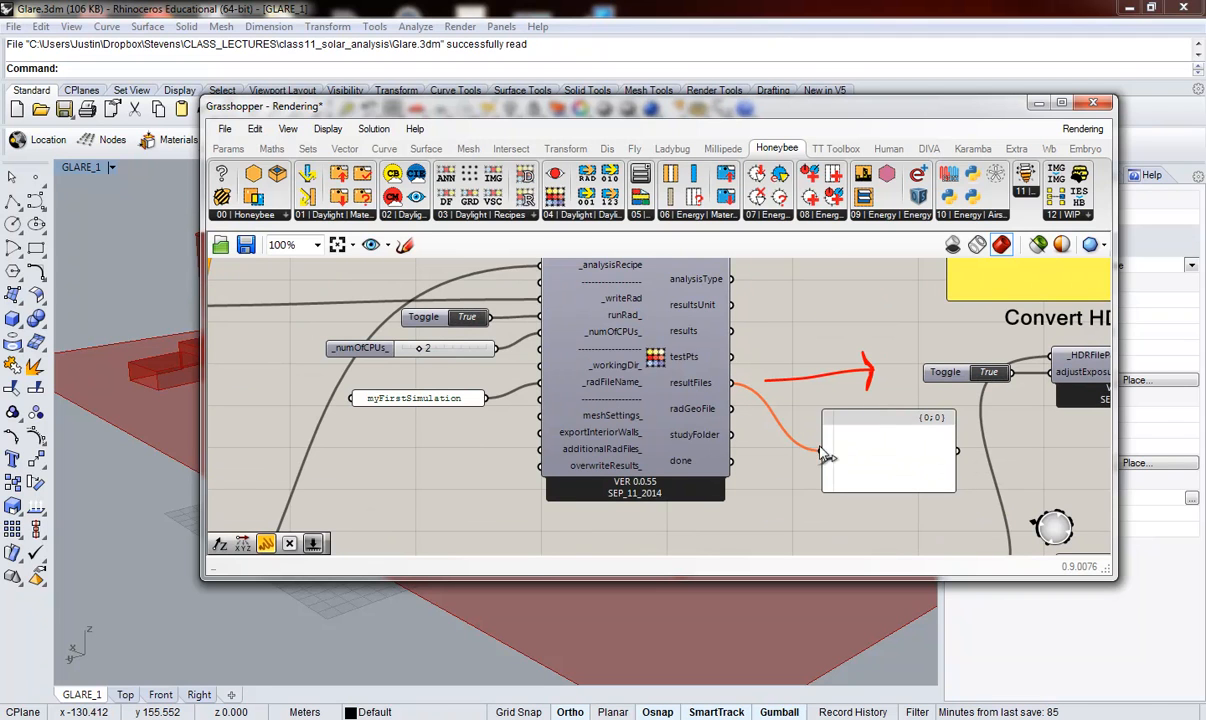
left_click_drag(895, 456, 885, 451)
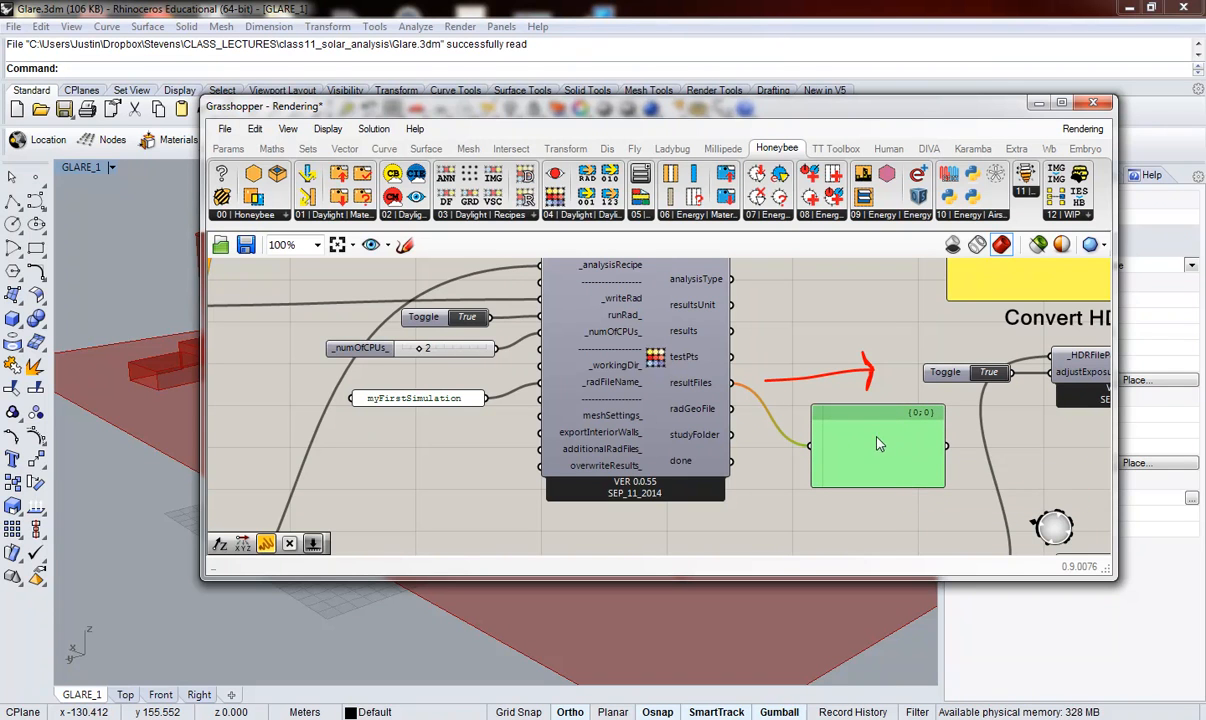
scroll(840, 435, "up", 2)
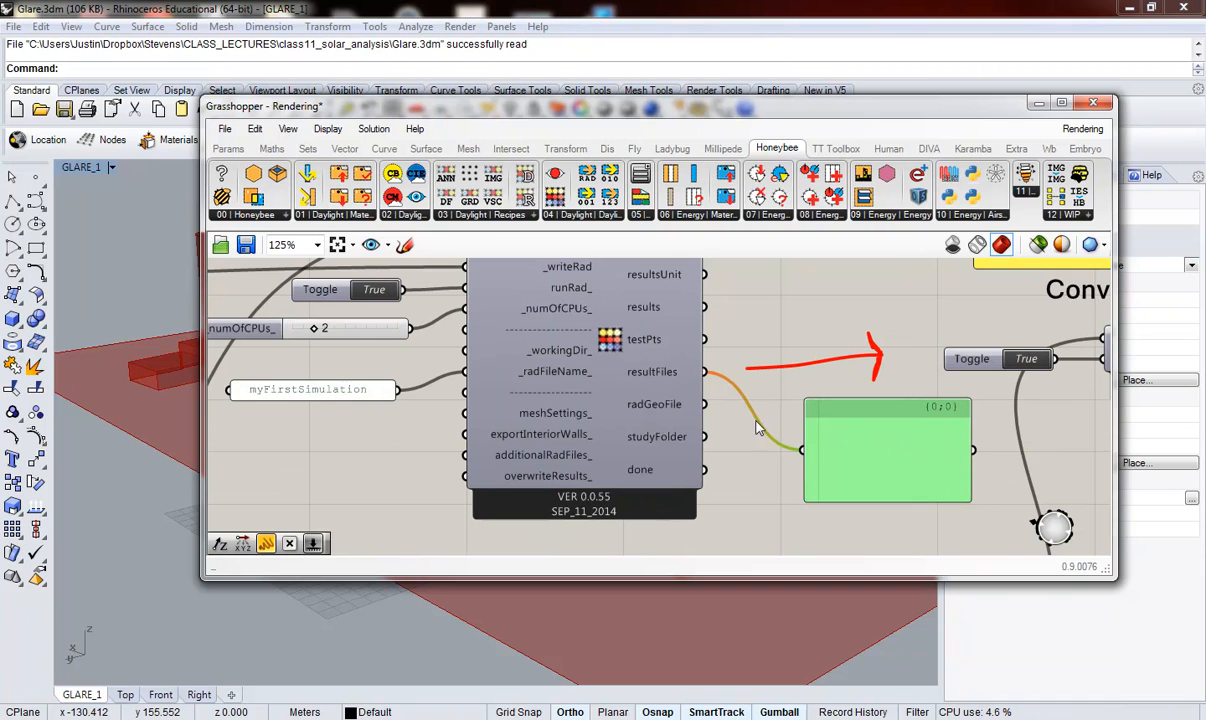
scroll(778, 472, "down", 2)
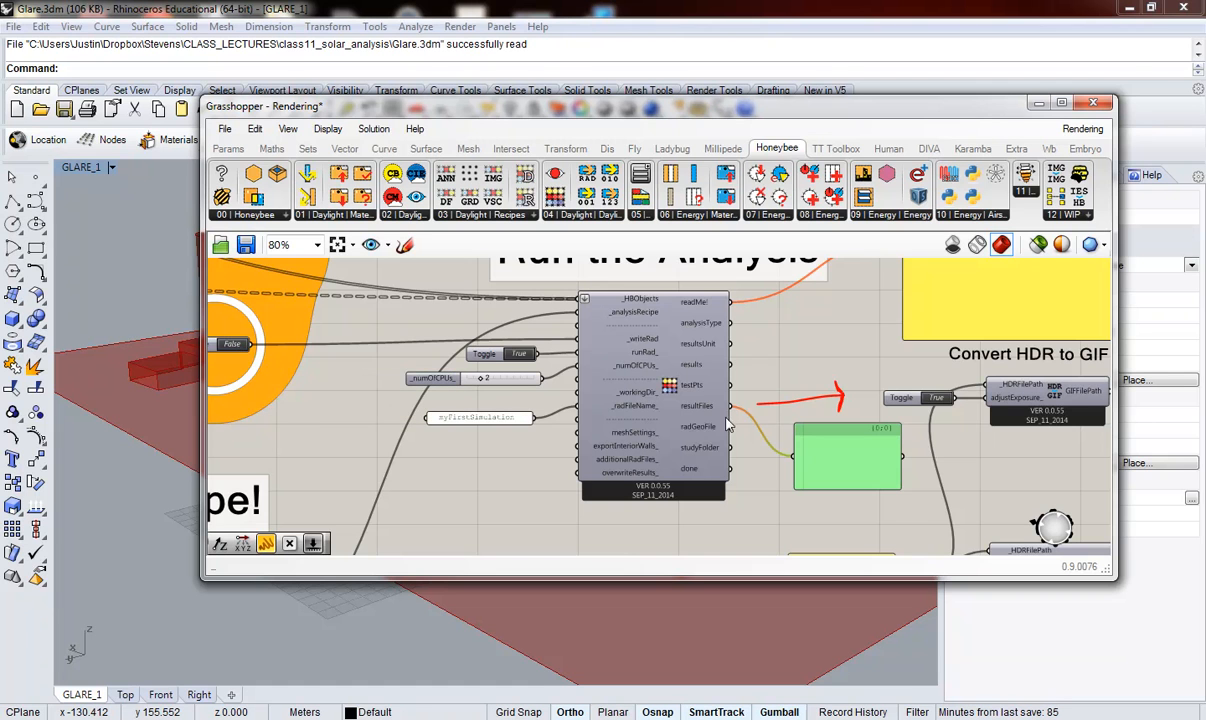
Step: Nudge the panel holding the HDR file path slightly and examine its imagesBackup path
scroll(806, 380, "down", 3)
scroll(854, 506, "up", 3)
left_click_drag(810, 470, 785, 480)
scroll(788, 468, "up", 3)
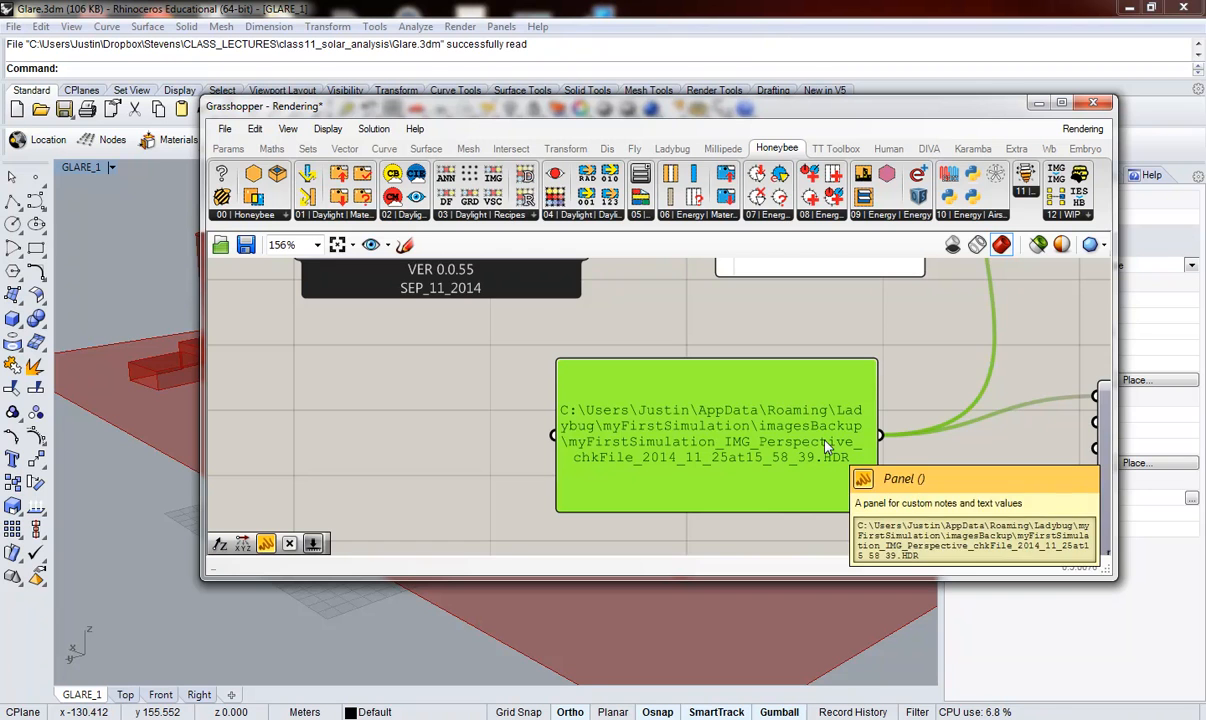
scroll(677, 482, "down", 4)
scroll(685, 490, "up", 1)
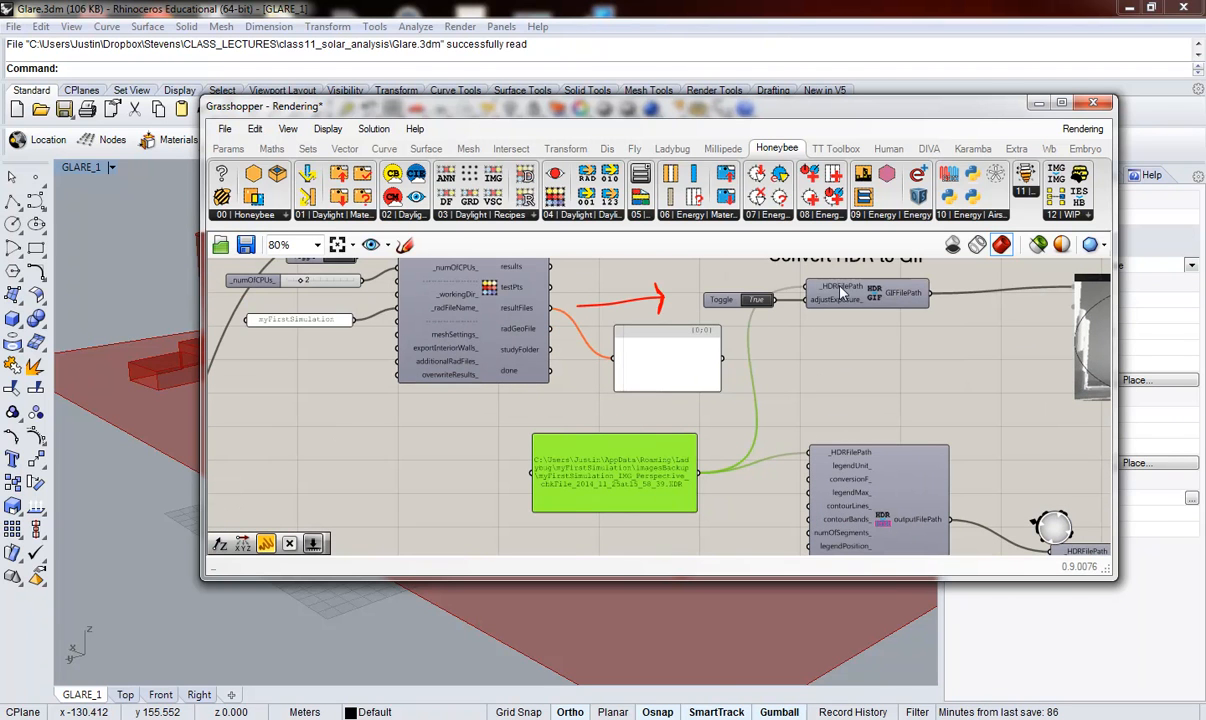
Step: Trace the HDR path panel's wire to the _HDRFilePath input of the HDR to GIF component and move the panel slightly closer
left_click(776, 442)
right_click_drag(835, 395, 828, 425)
scroll(826, 425, "up", 1)
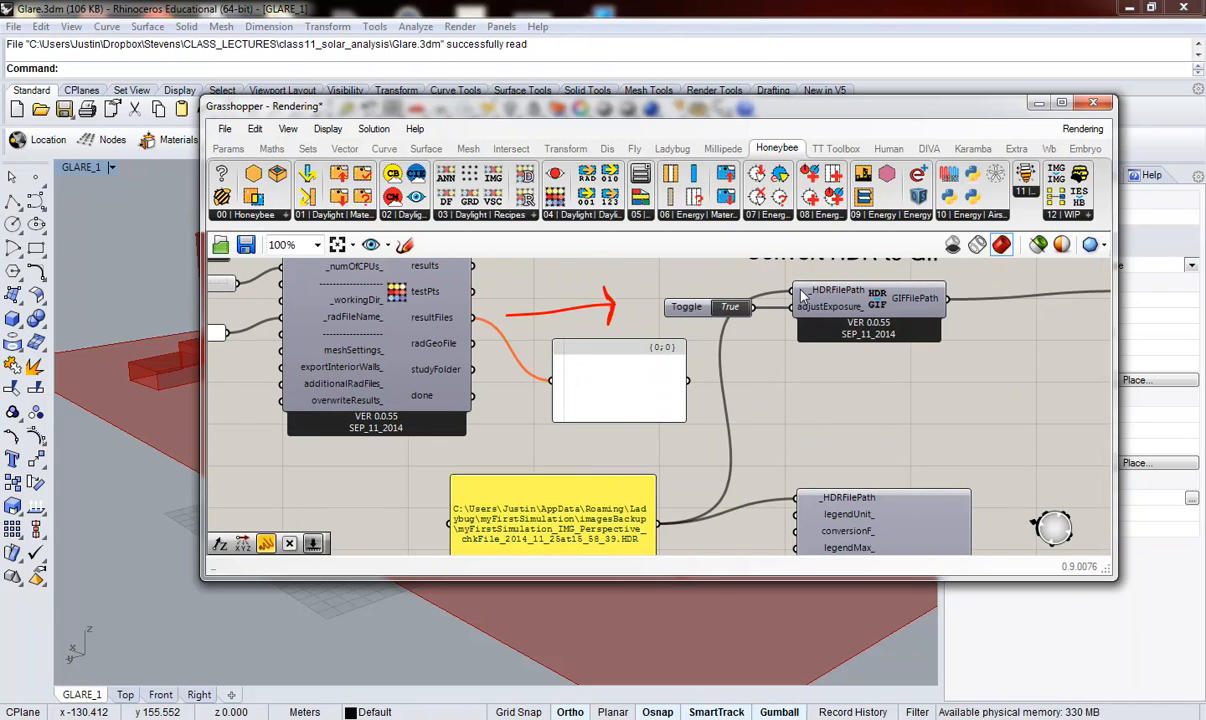
mouse_move(802, 296)
left_click_drag(569, 506, 542, 481)
scroll(575, 470, "down", 2)
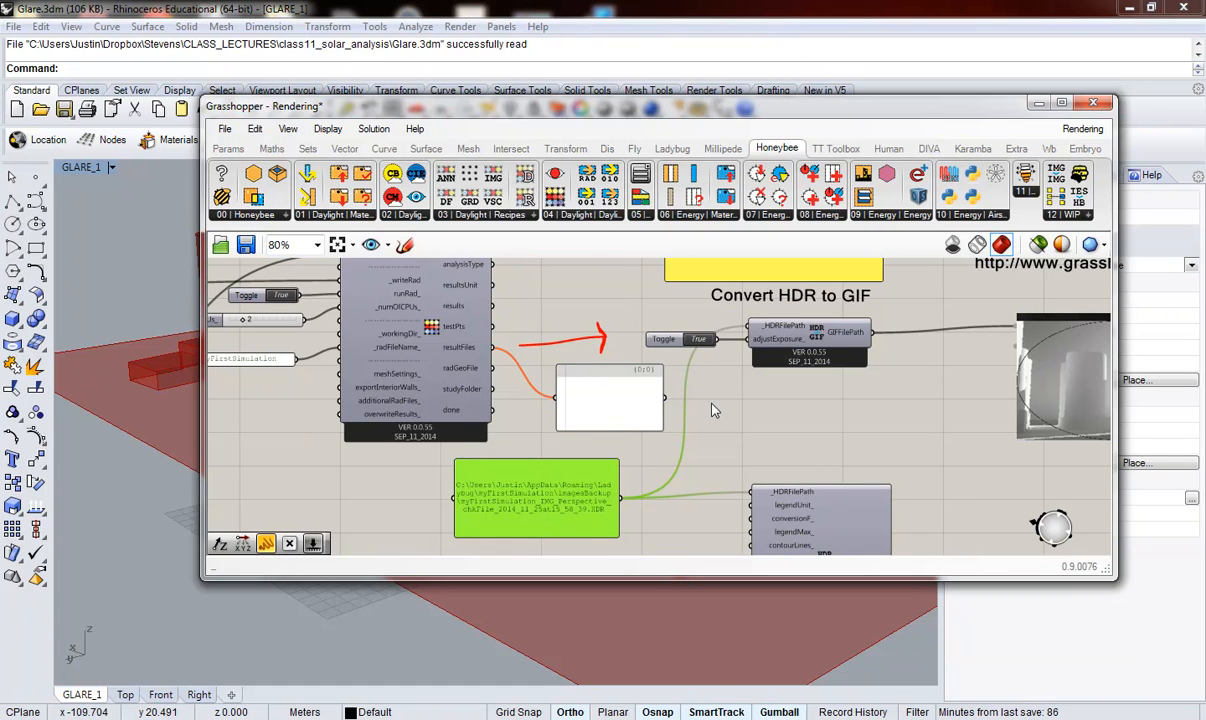
Step: Examine the HDR to GIF component's GIFFilePath output and move the connected grayscale image preview slightly closer to it
scroll(614, 405, "down", 2)
scroll(858, 410, "up", 3)
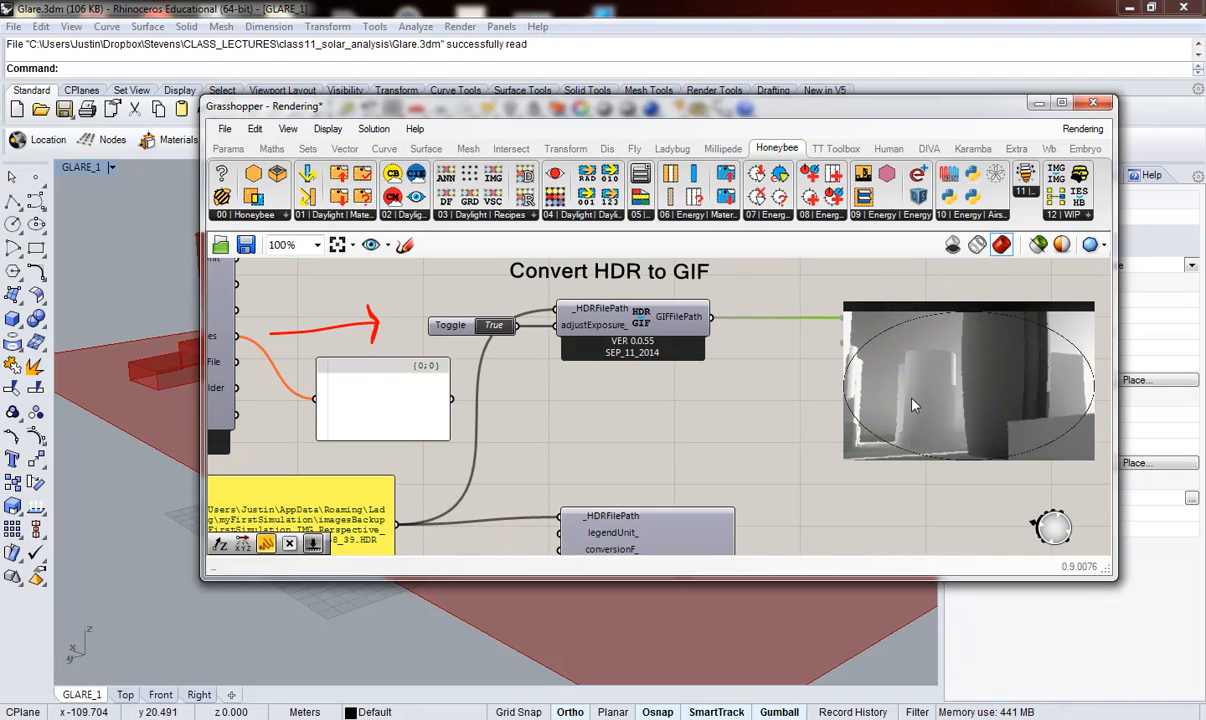
mouse_move(696, 320)
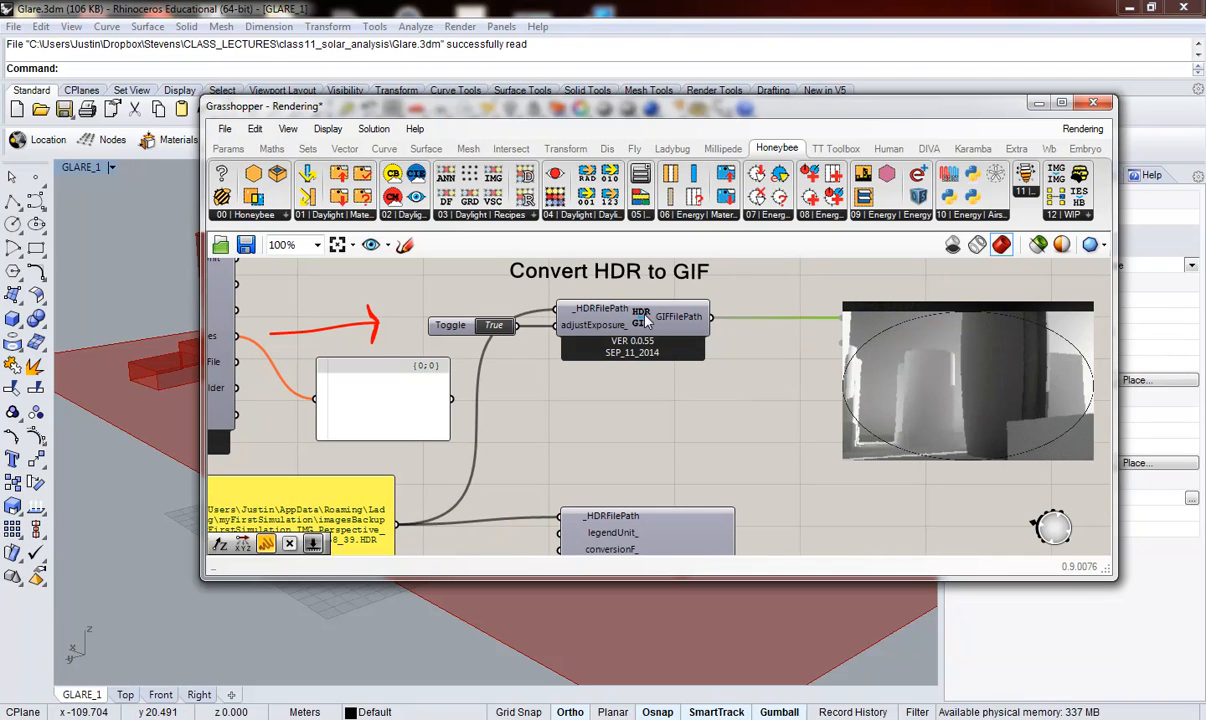
mouse_move(646, 317)
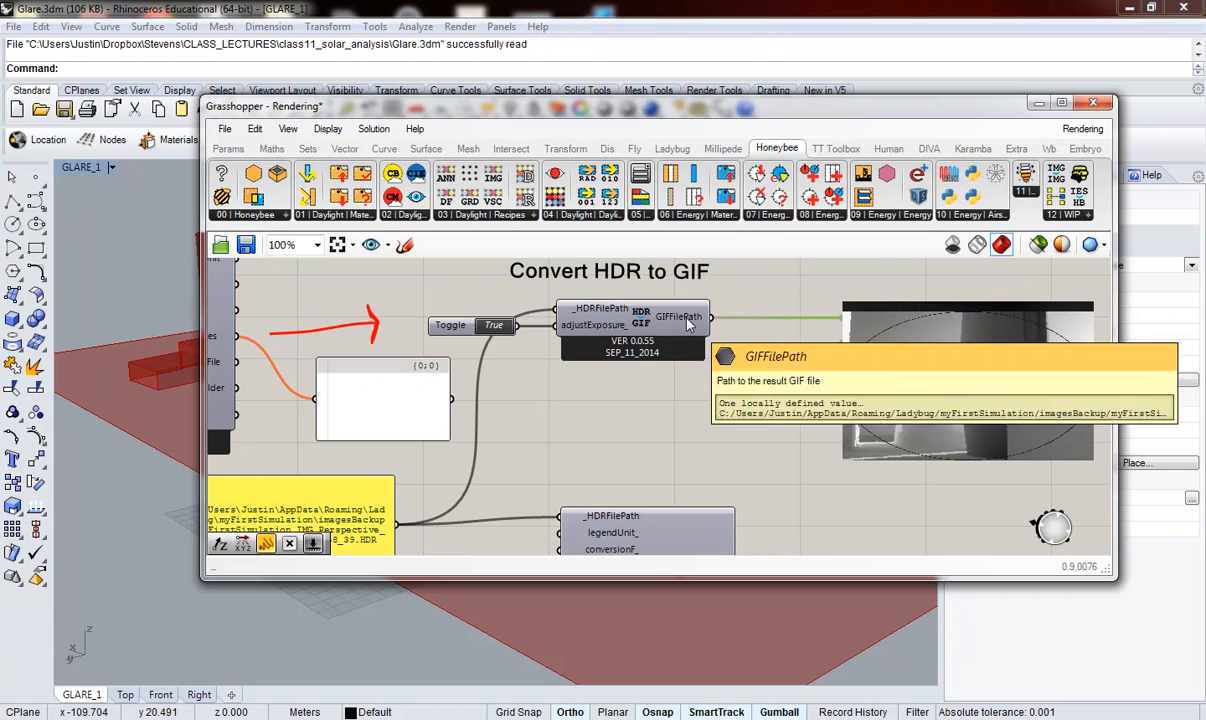
left_click_drag(919, 374, 877, 380)
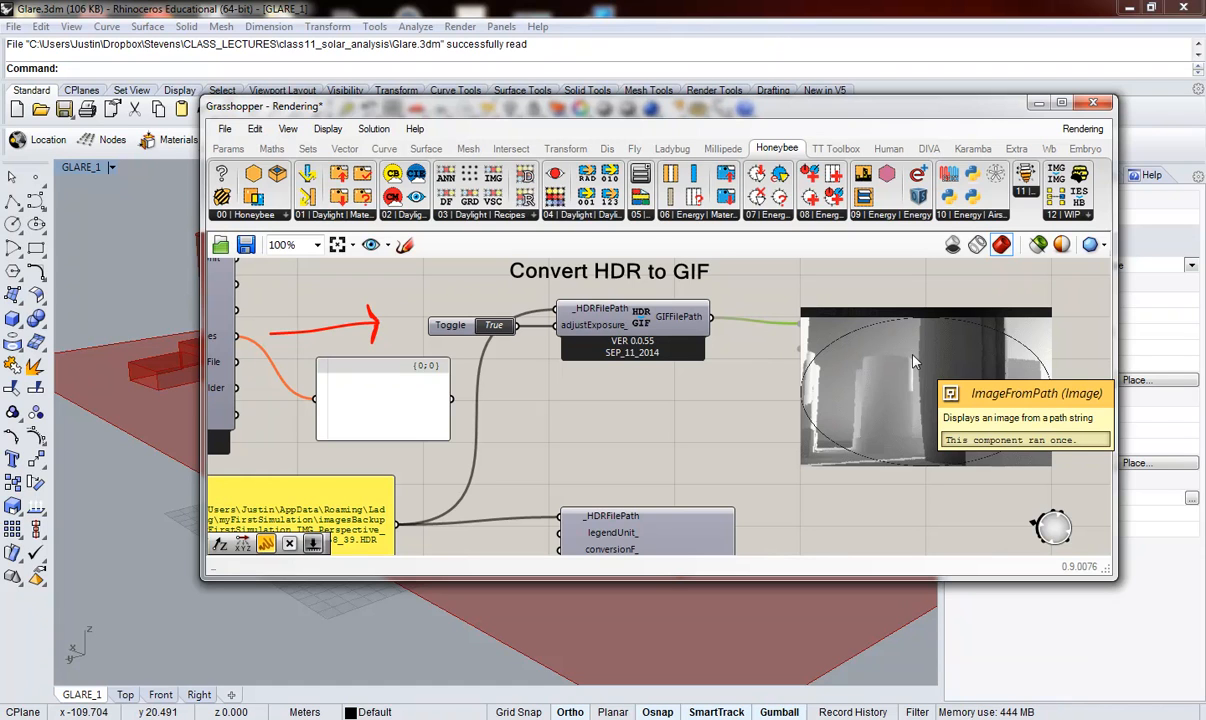
Step: Look up the ImageFromPath component among Embryo's Visualise components
left_click(1084, 148)
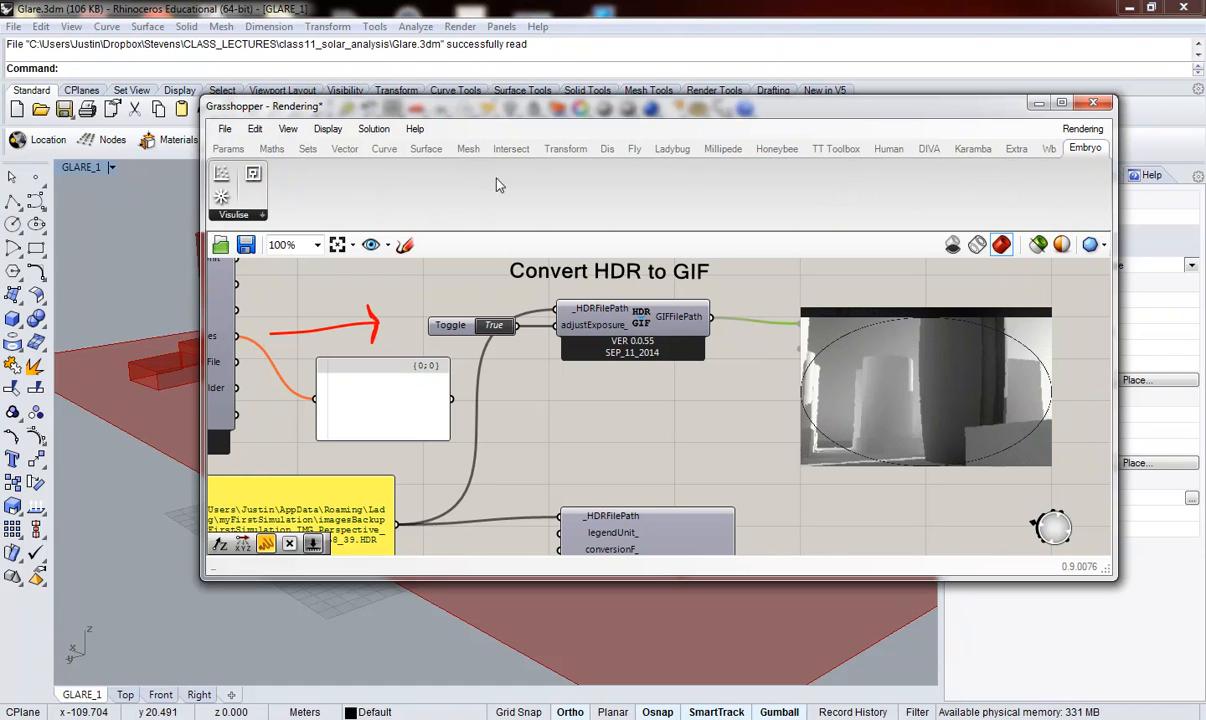
left_click(250, 217)
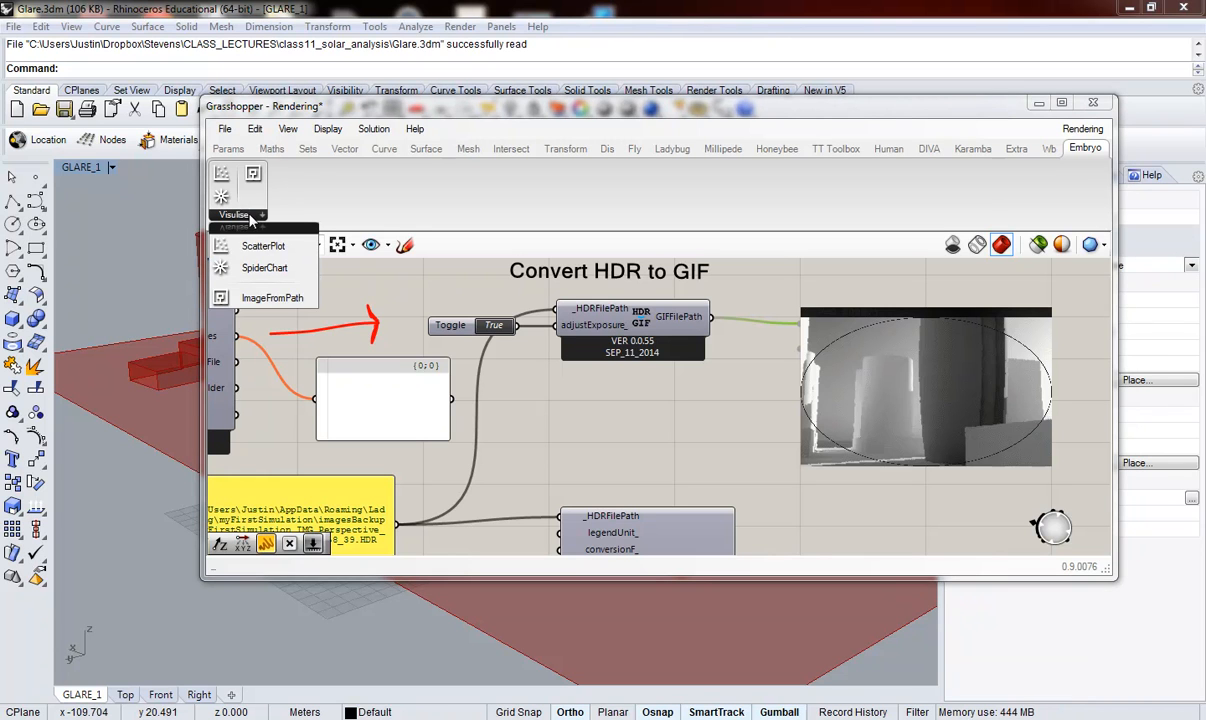
left_click(790, 356)
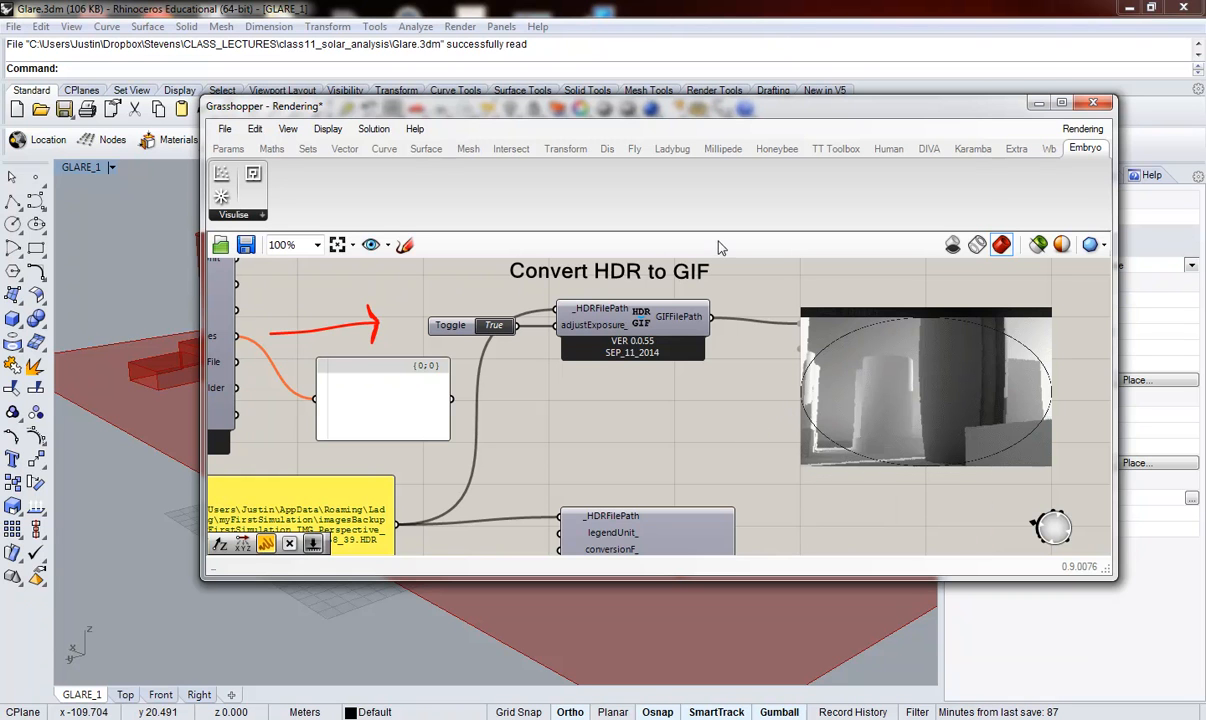
Step: Examine the Honeybee FalseColor component and its HDR path input, shifting the component and the path panel slightly downward
scroll(740, 415, "down", 4)
scroll(745, 419, "up", 1)
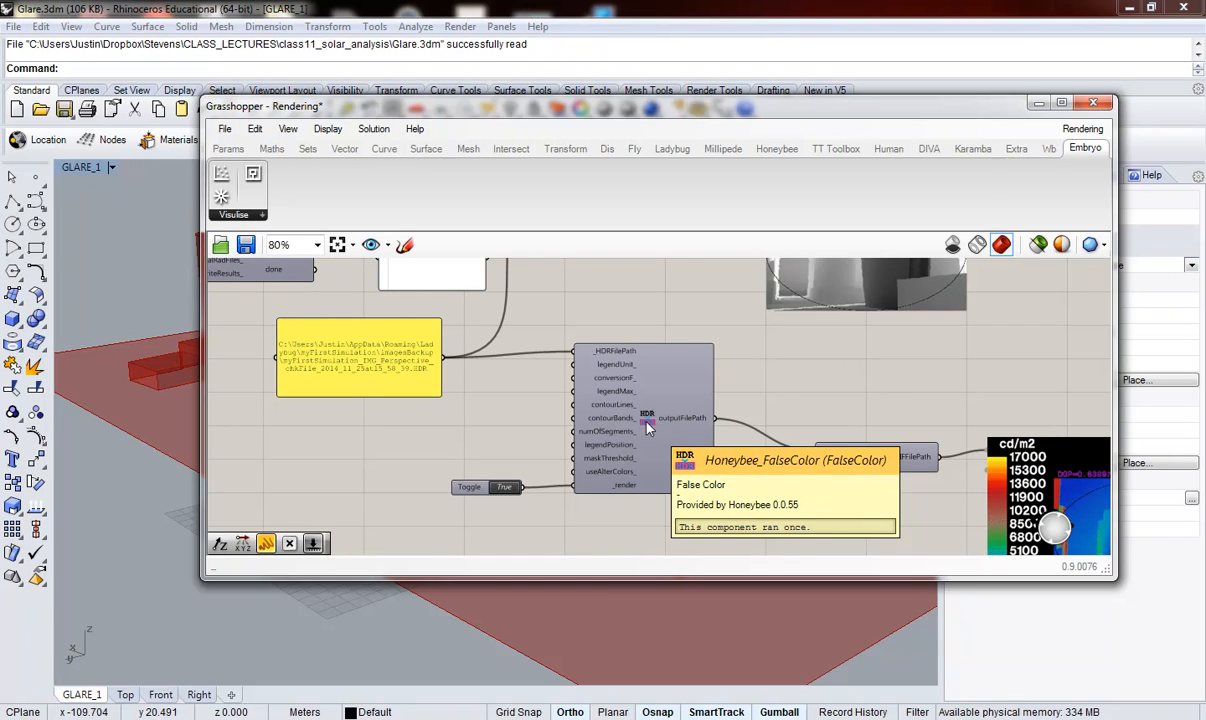
left_click_drag(648, 427, 644, 445)
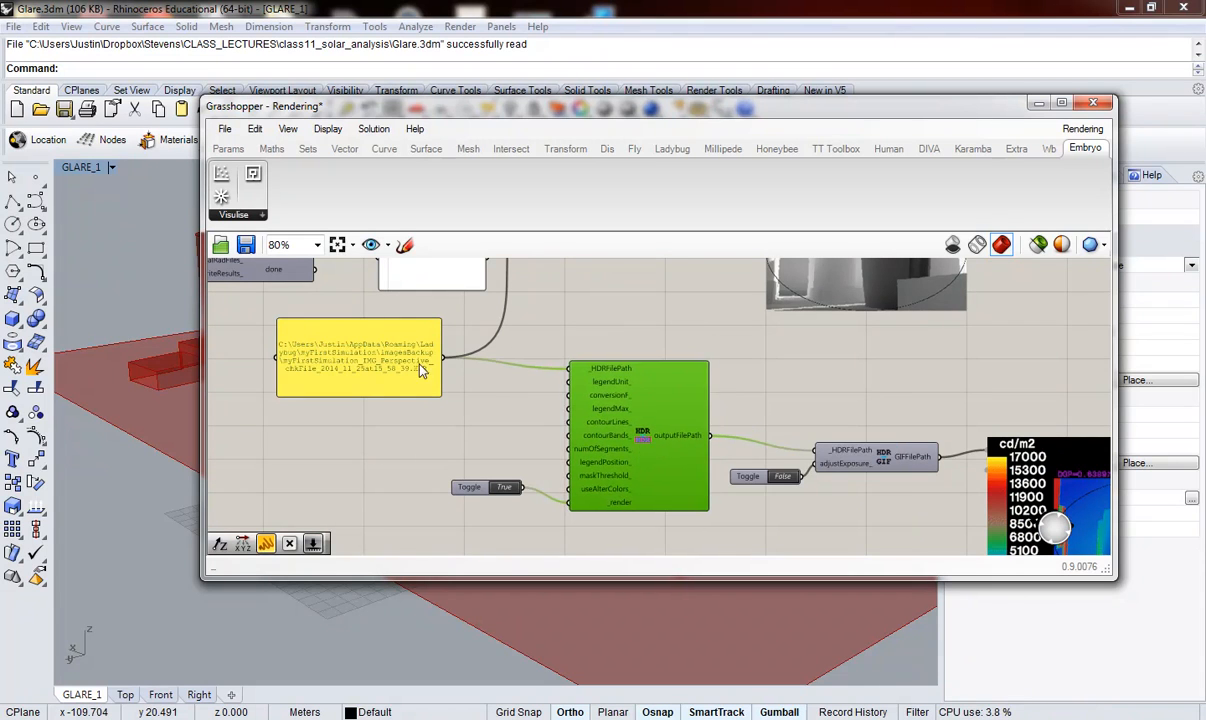
scroll(440, 350, "down", 2)
scroll(350, 262, "up", 2)
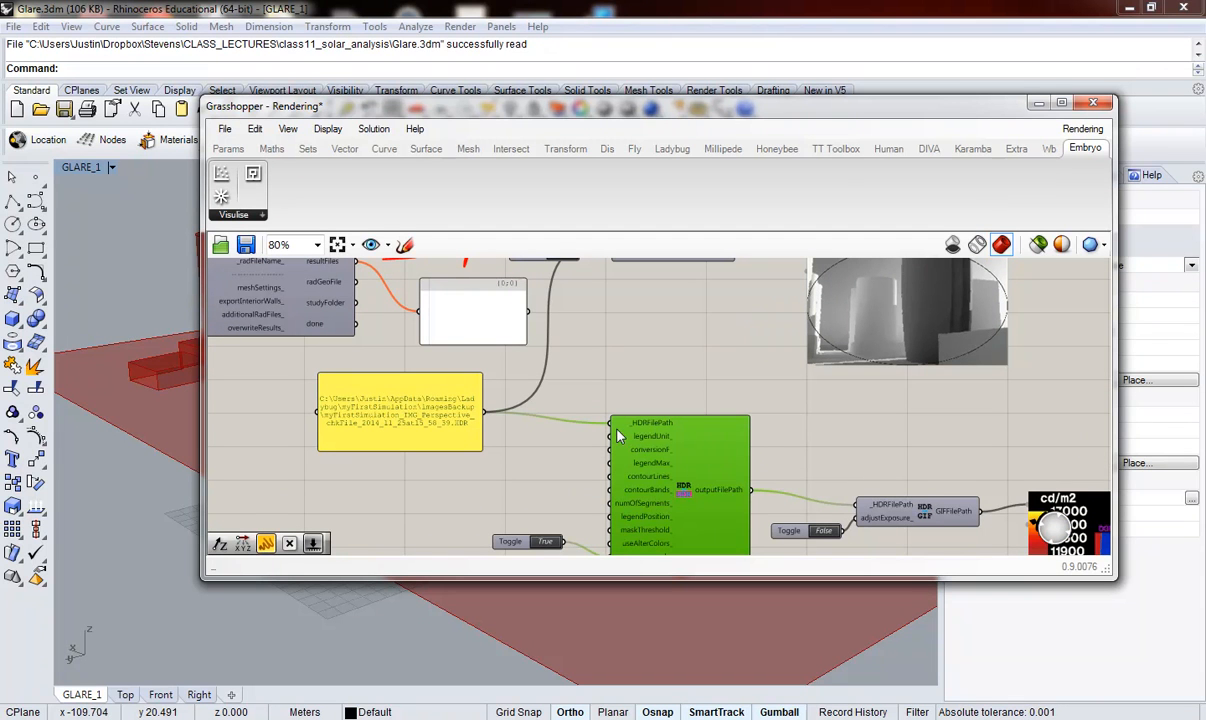
left_click_drag(435, 415, 420, 427)
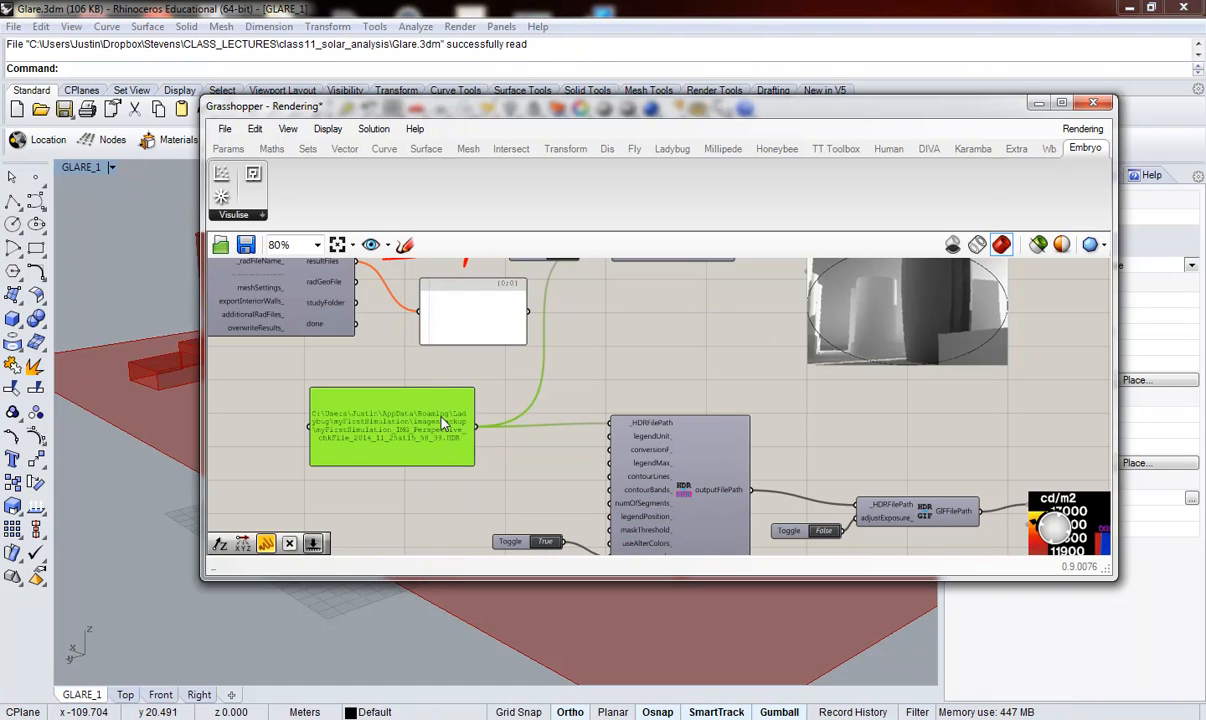
Step: Move the HDR to GIF component fed by FalseColor slightly upward and examine the false-color luminance image connected to it
scroll(571, 427, "down", 2)
scroll(802, 496, "up", 3)
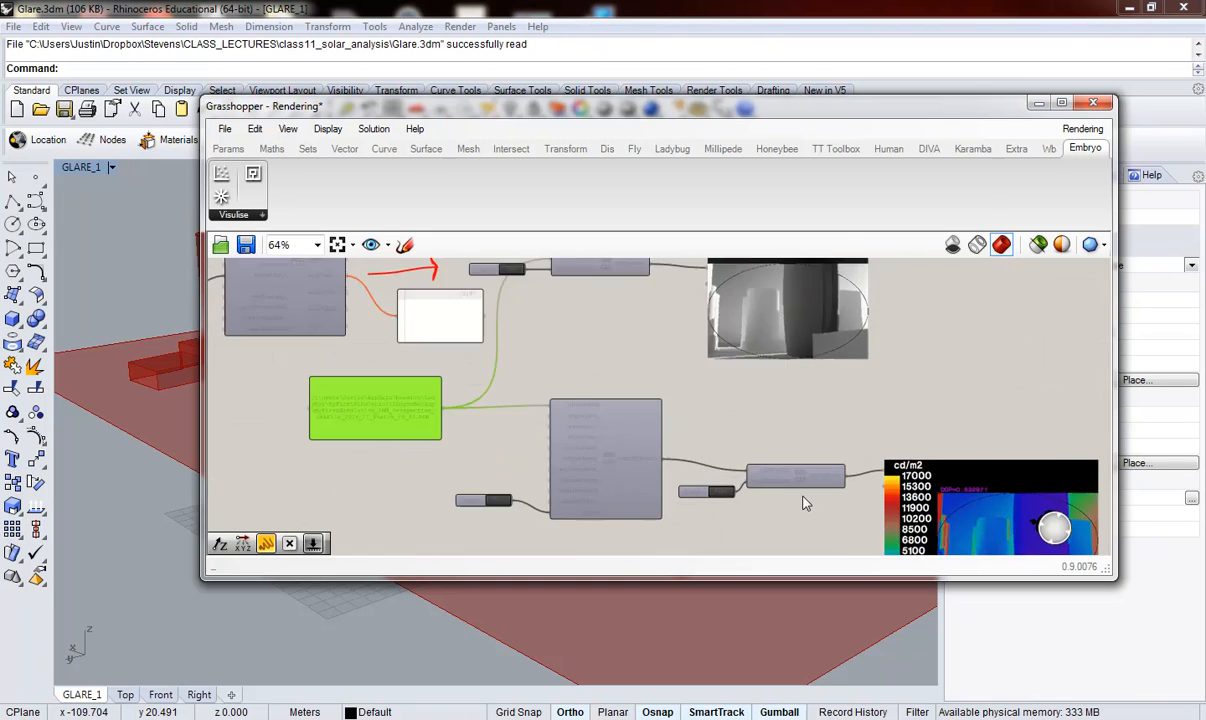
left_click(799, 477)
left_click_drag(799, 477, 789, 457)
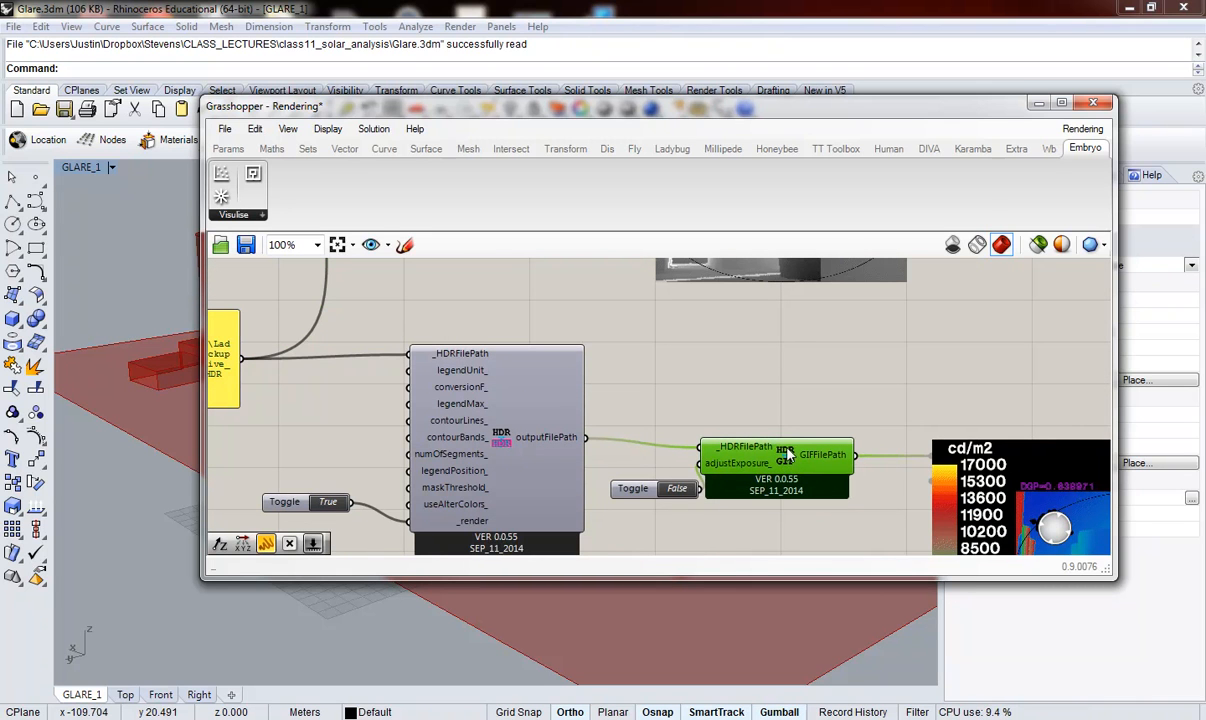
scroll(625, 392, "down", 3)
scroll(878, 515, "up", 3)
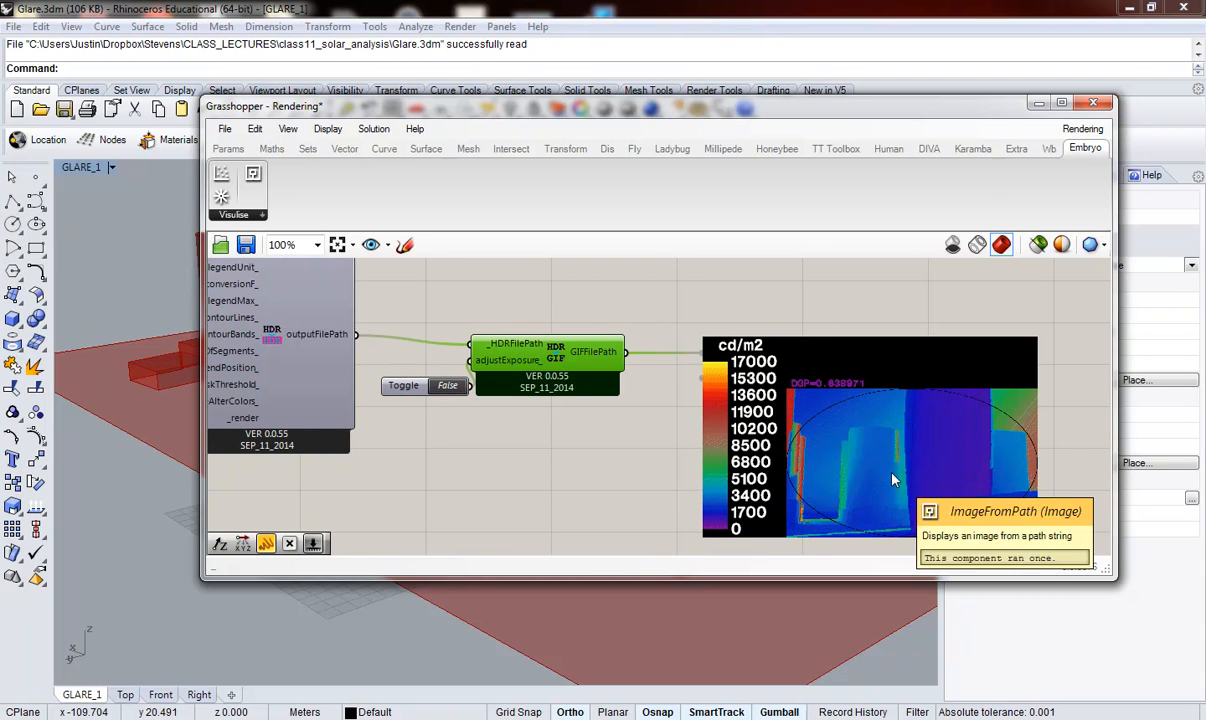
Step: Review the definition from the two result images back through Run the Analysis to the Materials and Geometry groups
scroll(918, 500, "down", 6)
scroll(686, 378, "up", 1)
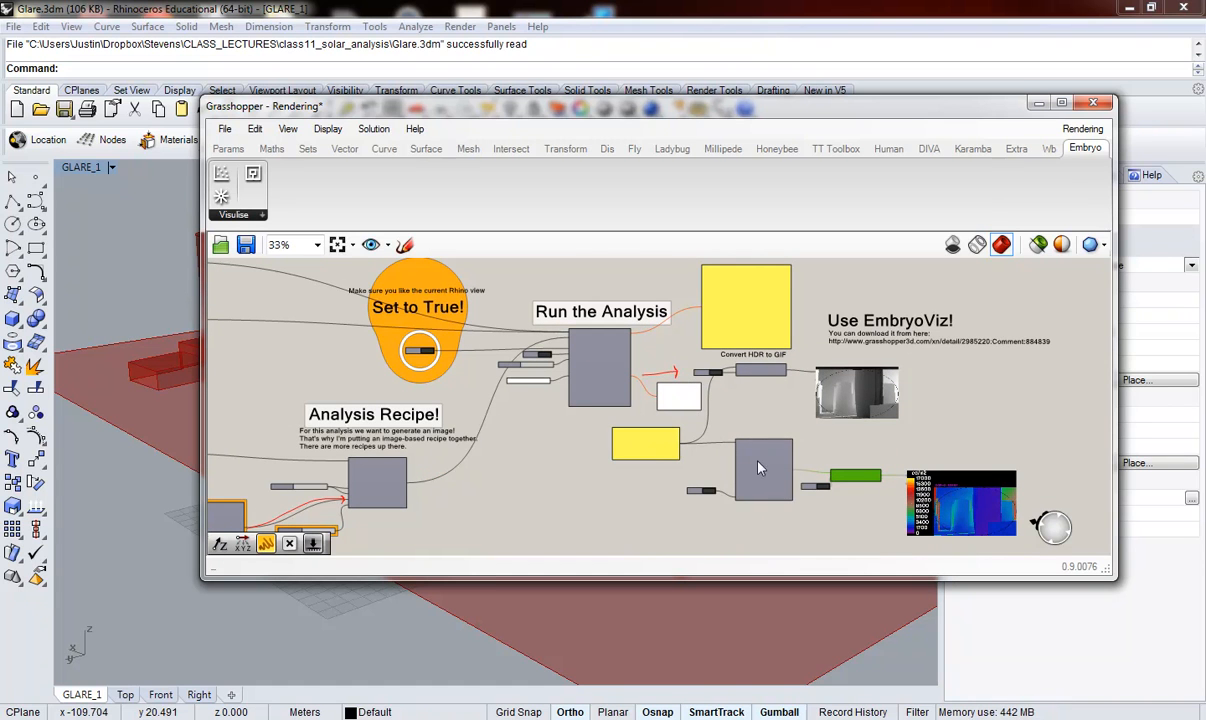
scroll(665, 481, "down", 2)
scroll(665, 481, "up", 2)
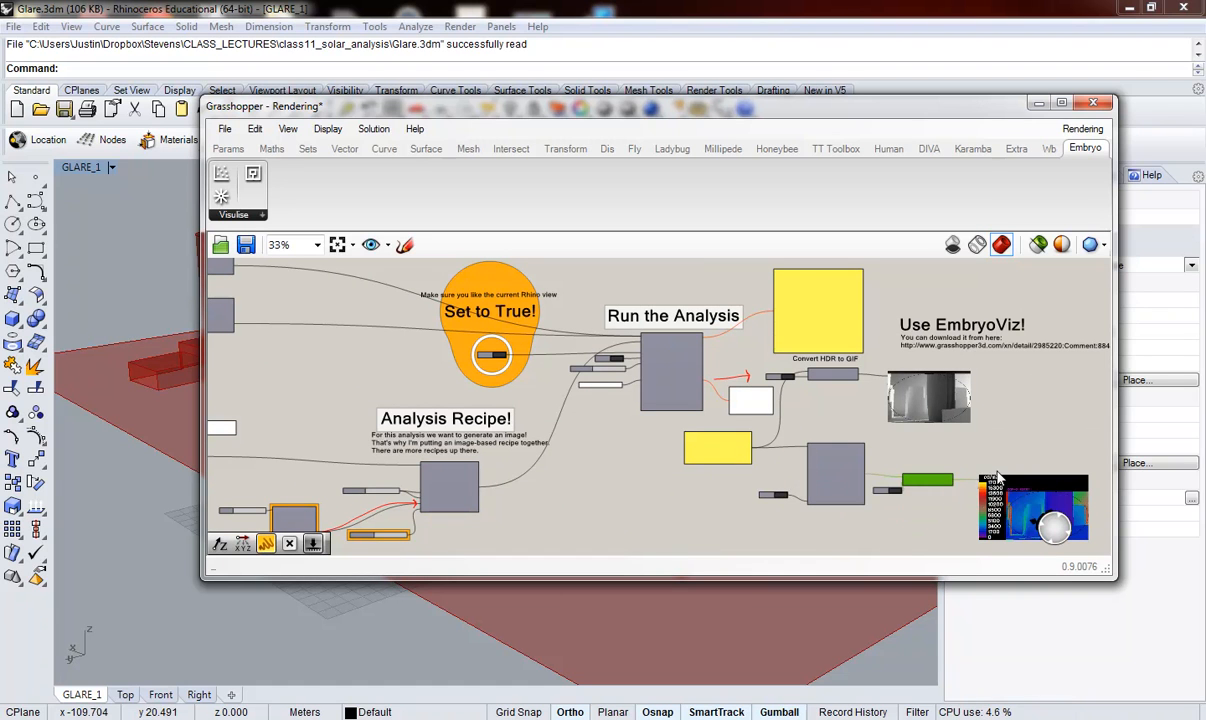
scroll(997, 478, "down", 2)
scroll(305, 305, "up", 5)
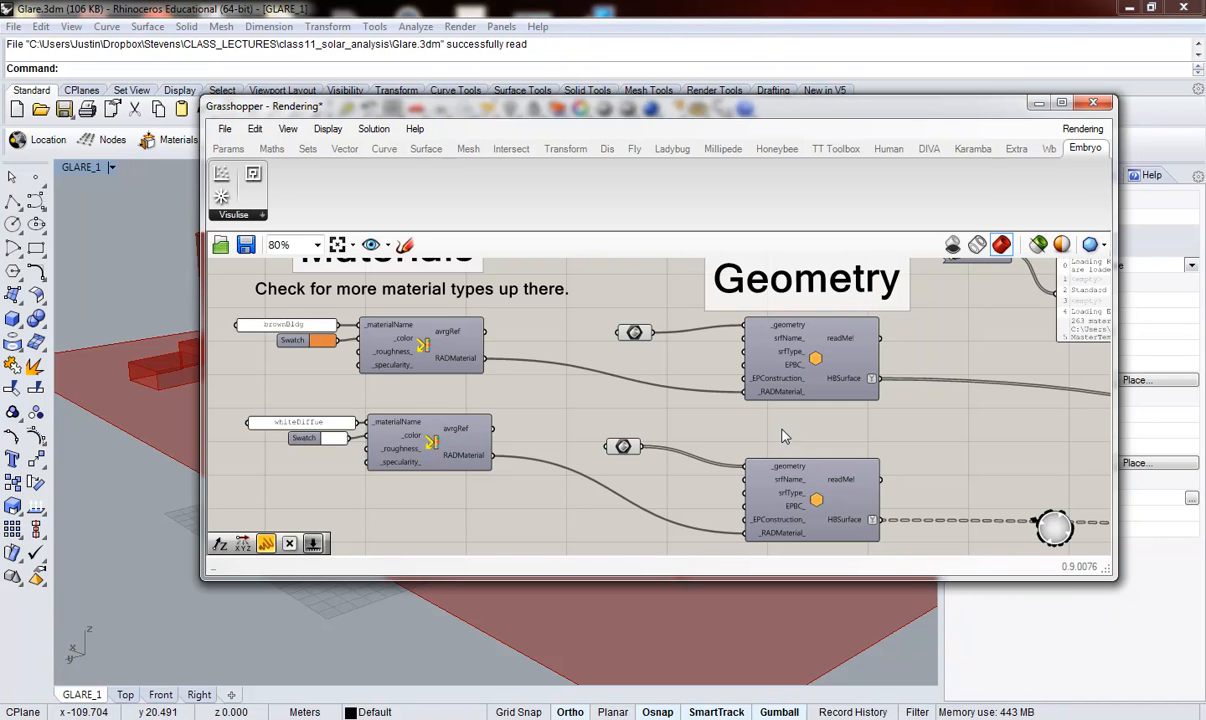
Step: Examine the Sky Definition group's weather file and its month, day and hour sliders
scroll(549, 321, "down", 5)
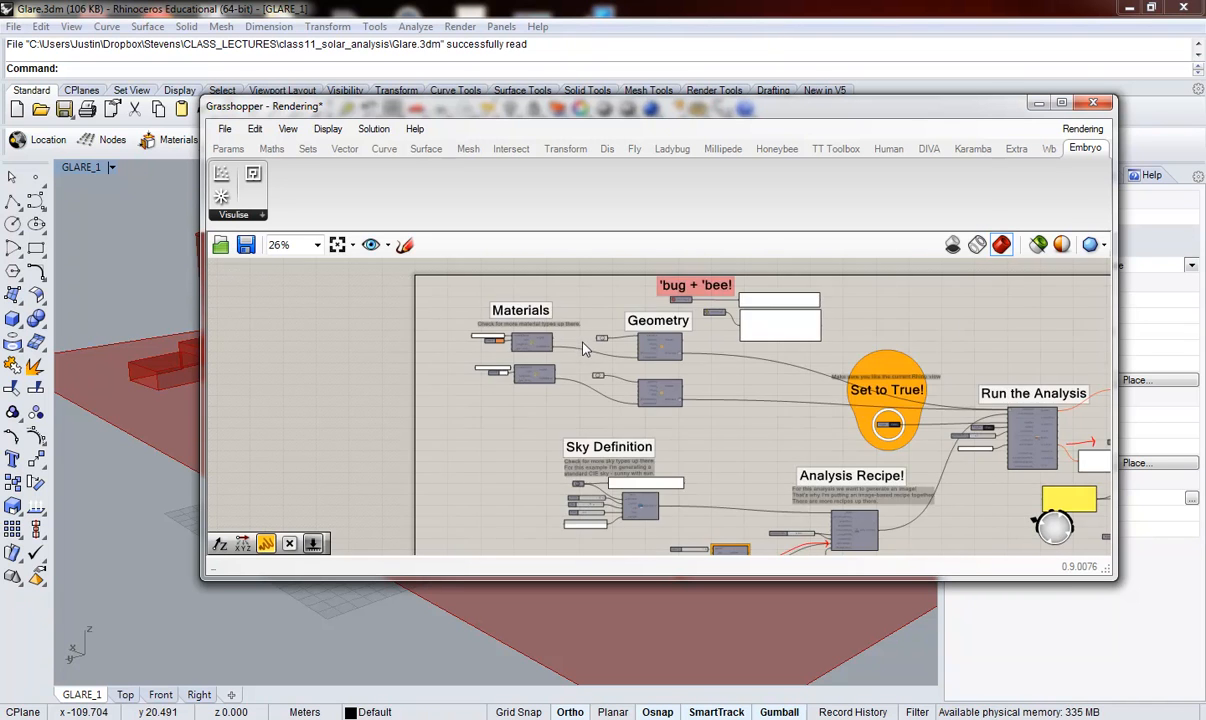
scroll(623, 478, "up", 3)
scroll(620, 490, "up", 2)
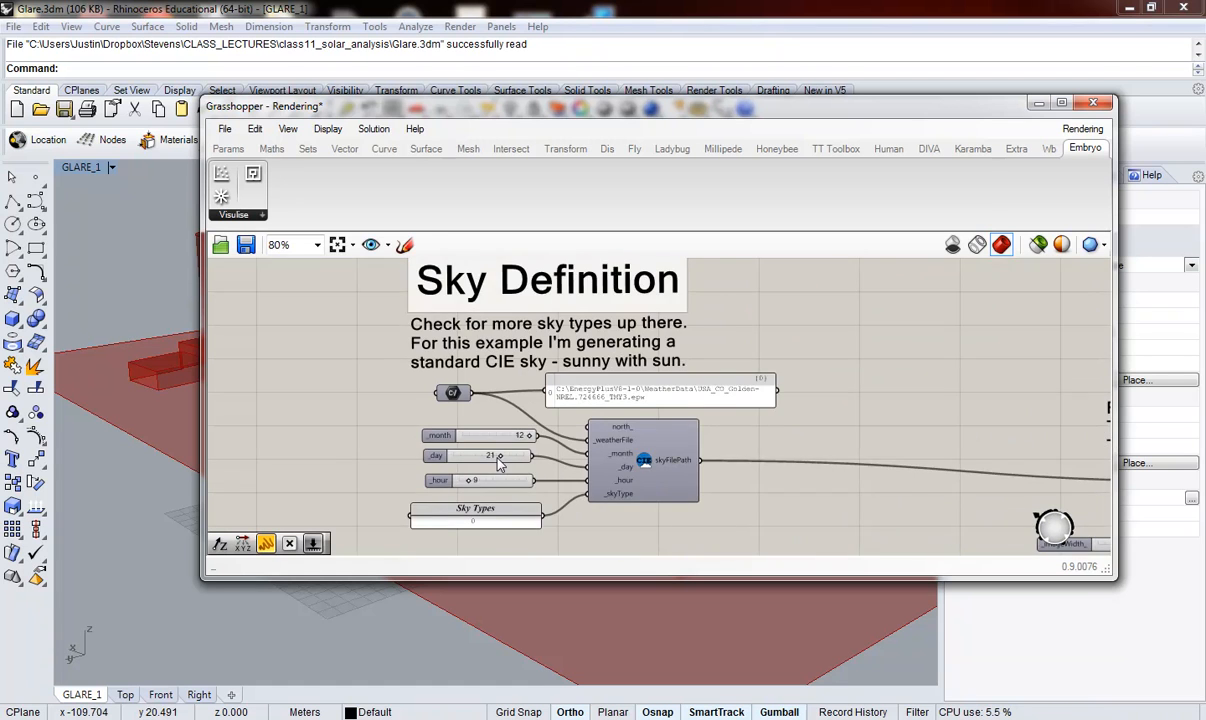
scroll(616, 490, "up", 2)
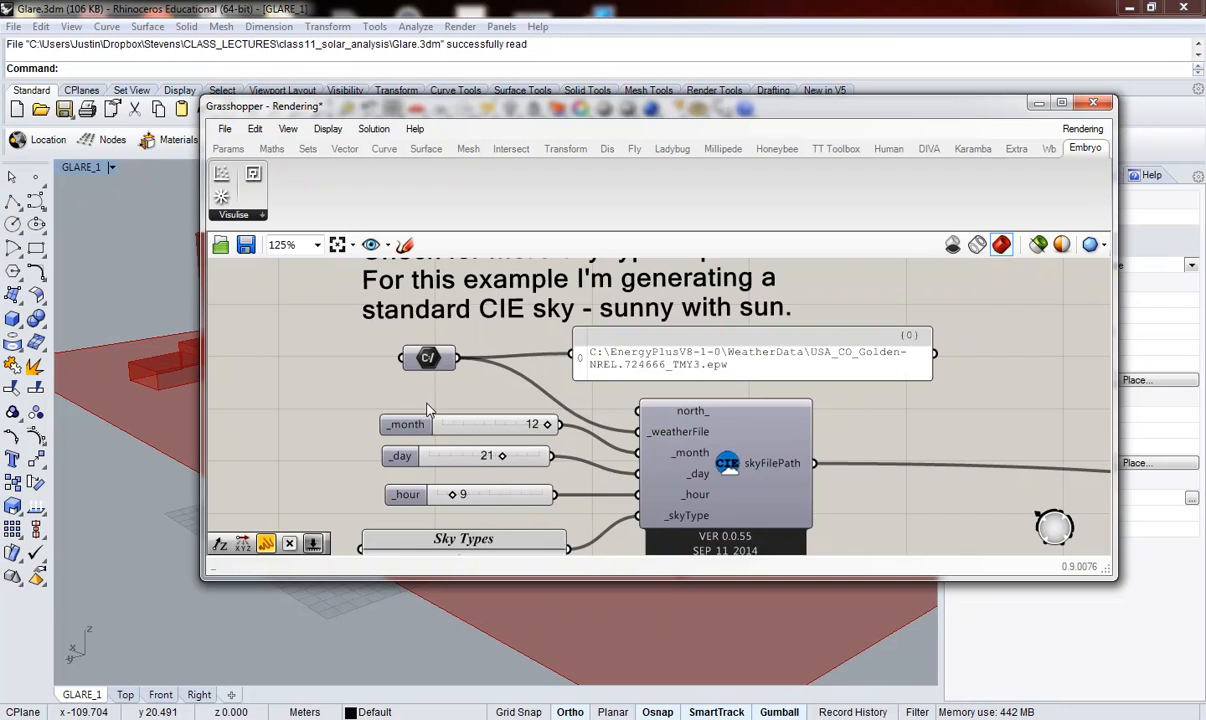
Step: Survey the whole definition from the sky and recipe groups through to the grayscale and false-color result images
scroll(483, 447, "down", 7)
scroll(482, 443, "down", 3)
scroll(777, 412, "up", 2)
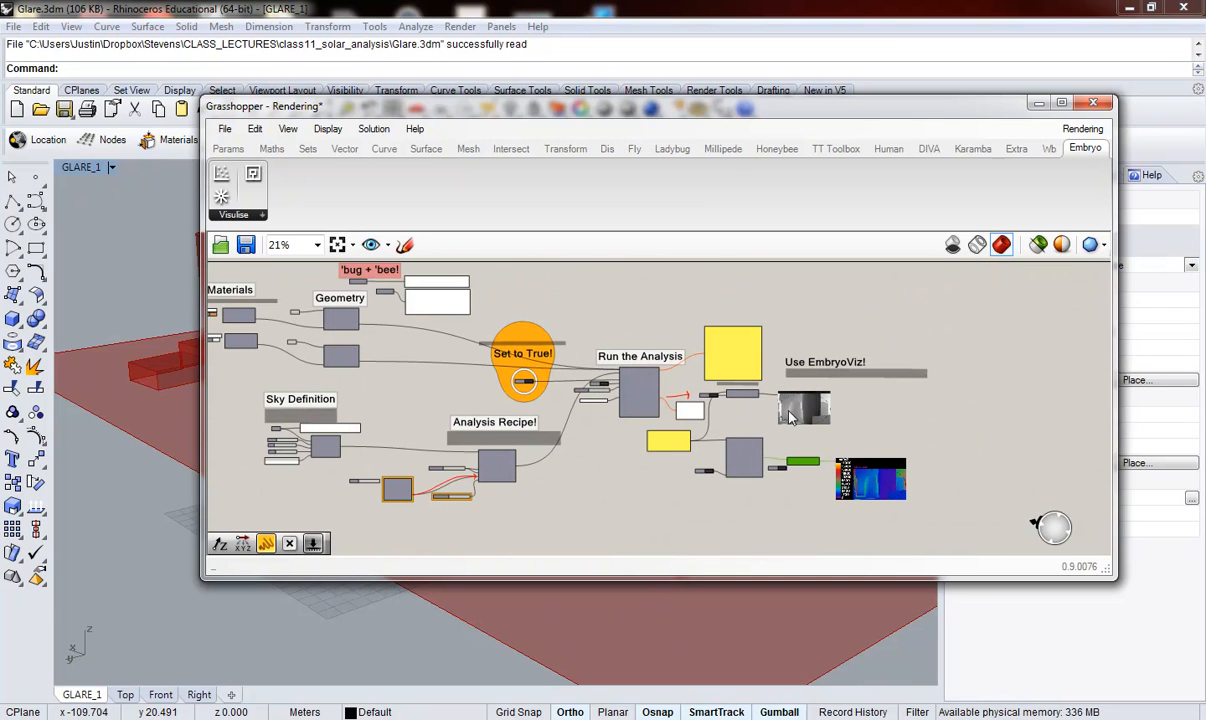